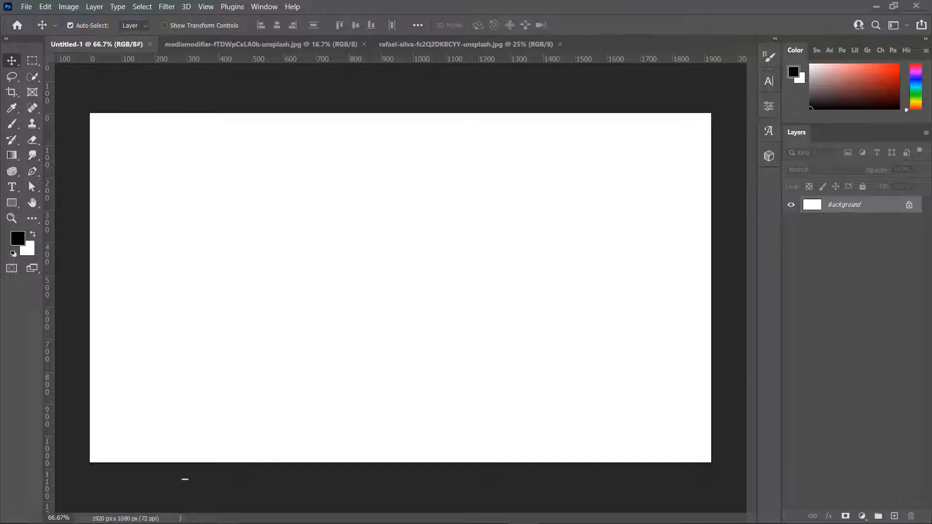
Step: Switch to the mediamodifier photo and select the man's whole white T-shirt with the Quick Selection tool
left_click(273, 46)
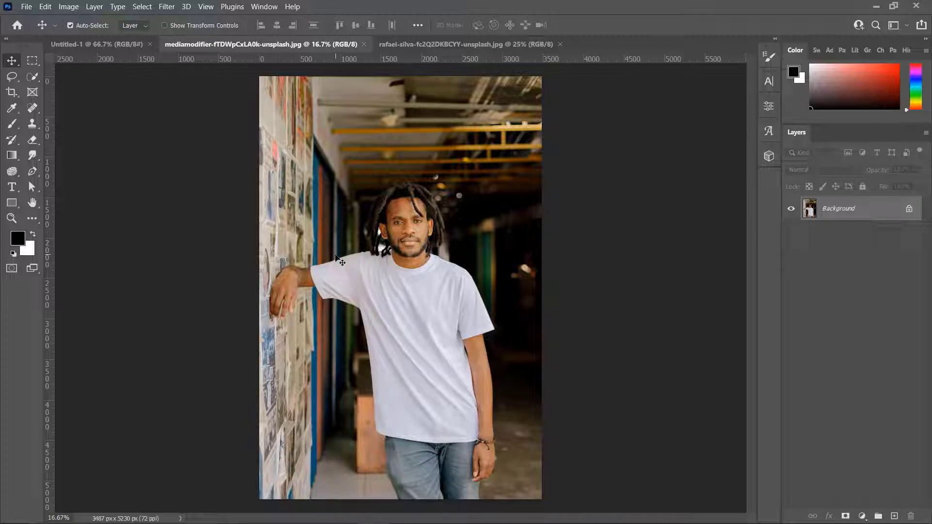
left_click(30, 77)
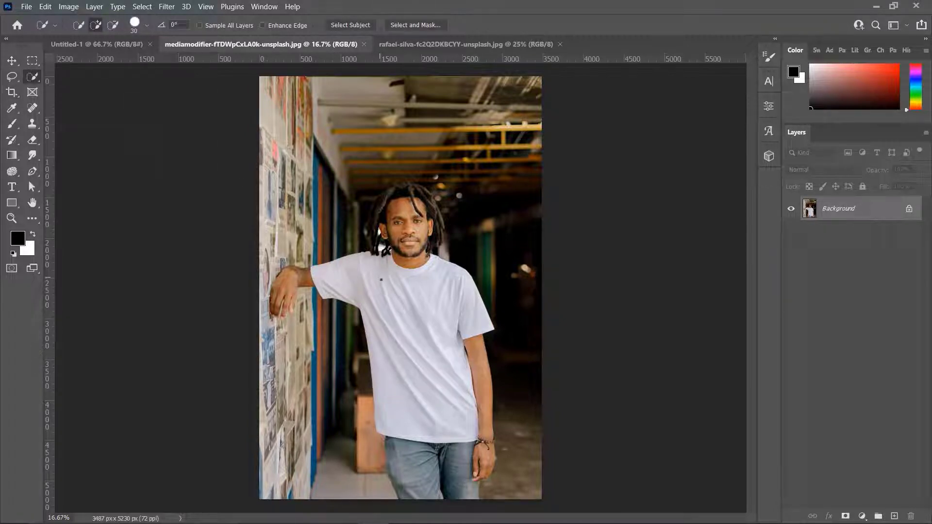
left_click_drag(406, 332, 405, 344)
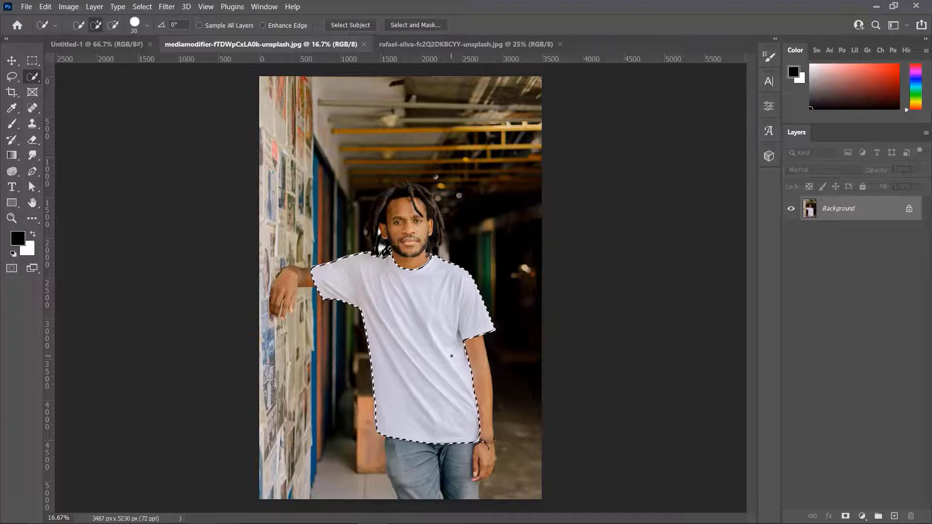
Step: Add a Solid Color fill layer over the selected T-shirt, trying reds f11c1c and c41717 but keeping black 000000
left_click(863, 516)
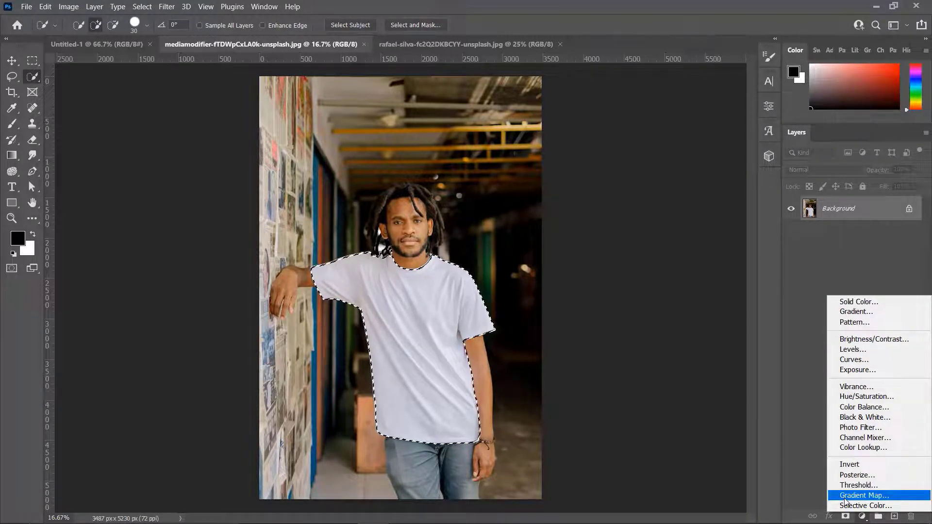
left_click(856, 300)
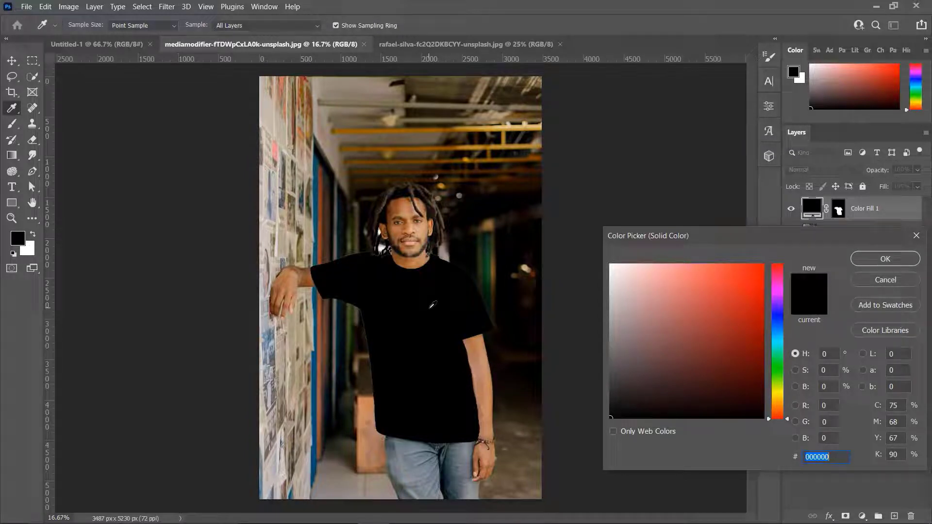
type("ff0000")
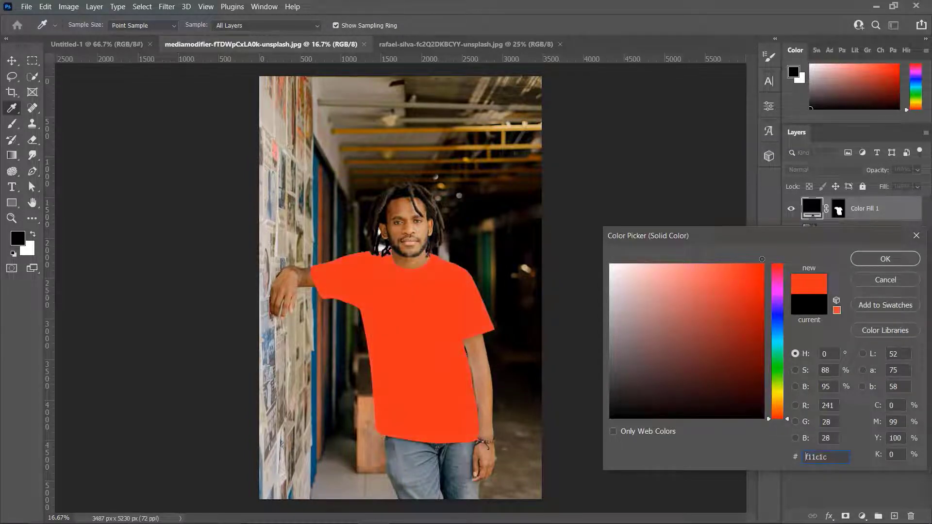
mouse_move(763, 266)
left_mouse_down()
mouse_move(750, 401)
mouse_move(746, 300)
left_mouse_up()
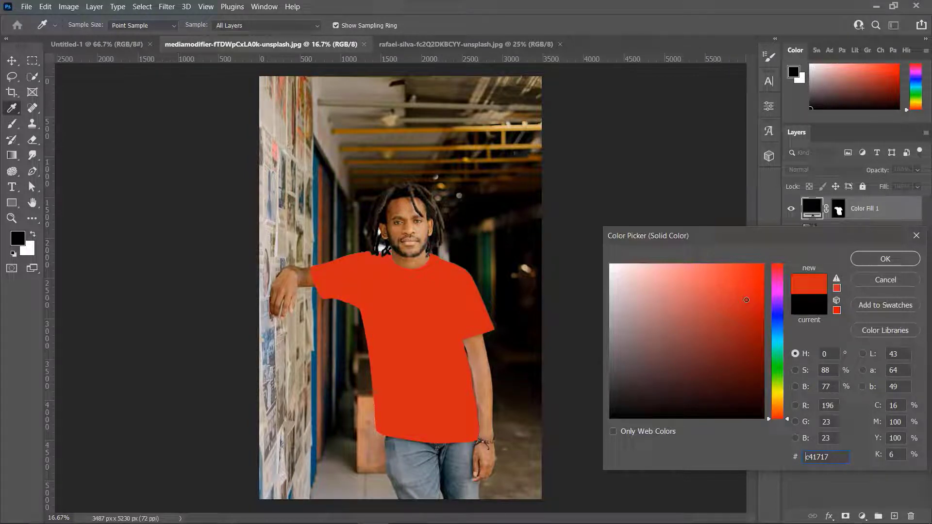
key("Escape")
key("w")
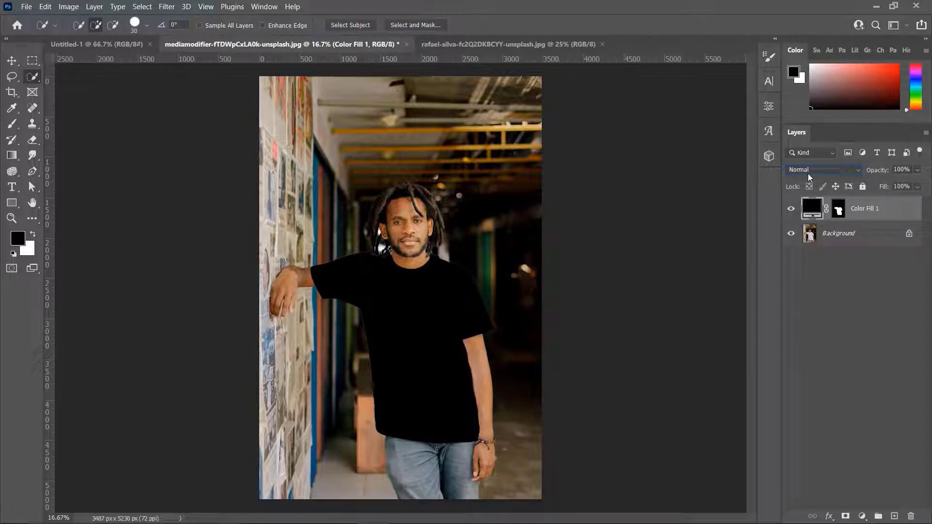
Step: Set the shirt's colour fill layer to the Multiply blend mode with 86% opacity
left_click(809, 174)
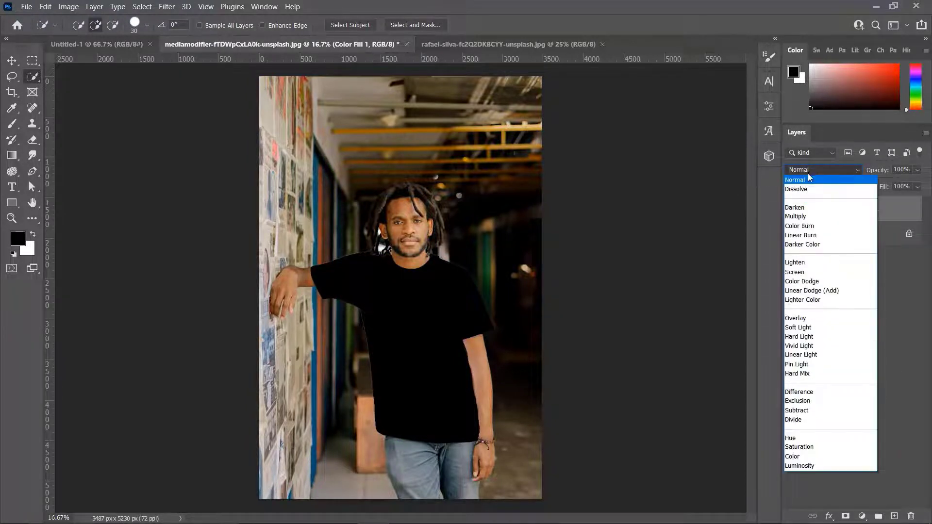
left_click(802, 219)
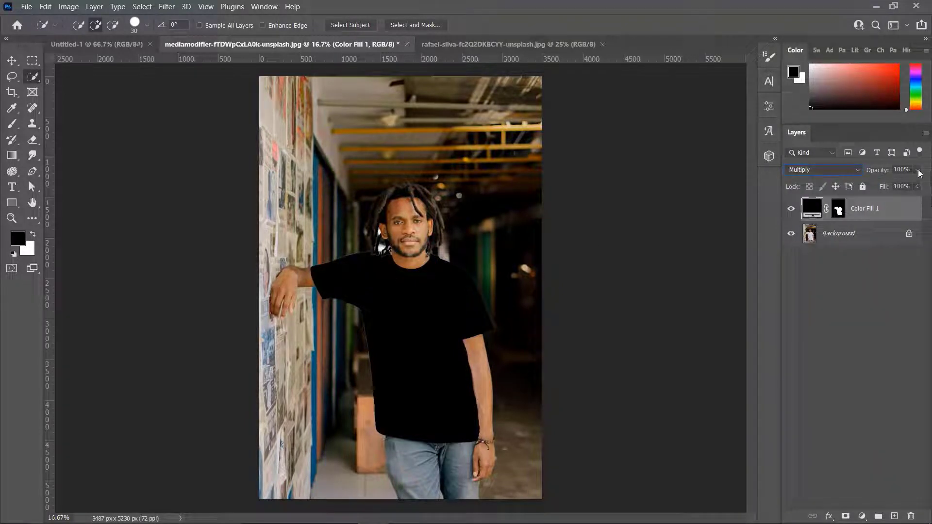
left_click(917, 187)
left_click_drag(921, 187, 916, 188)
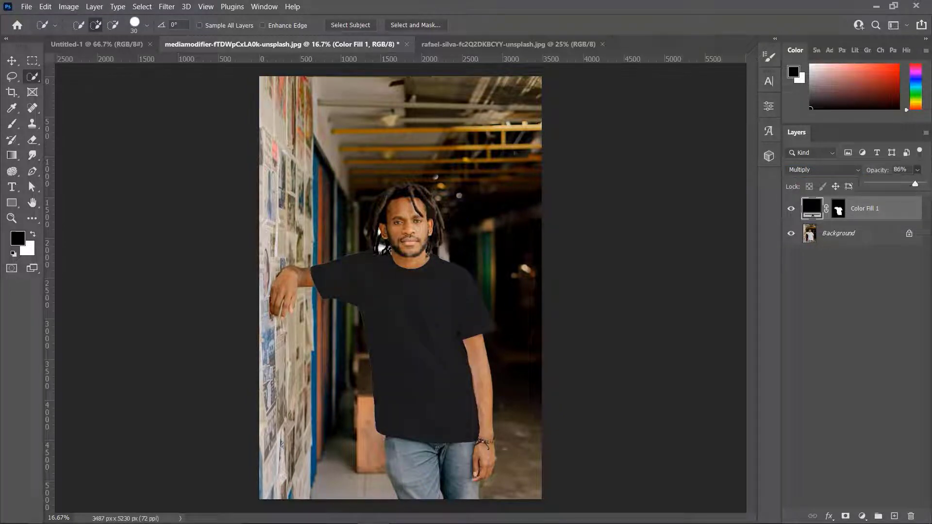
left_click(369, 327)
Step: Examine the recoloured shirt's folds and edges up close, comparing it with and without the colour fill layer
key("ctrl+plus")
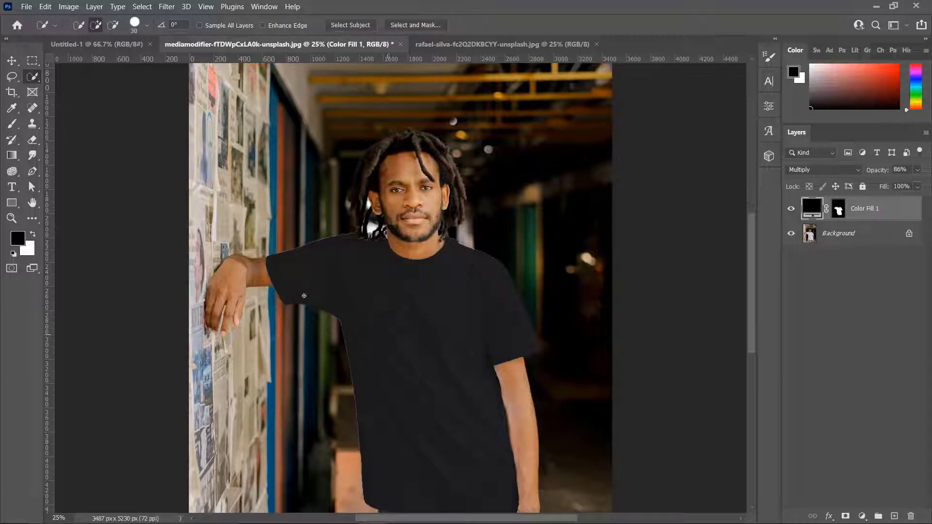
right_click(32, 76)
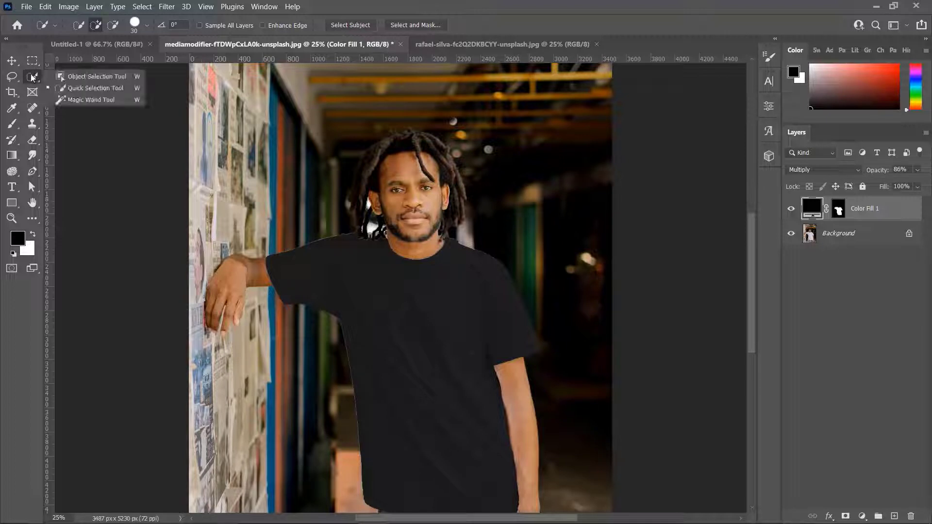
left_click(32, 77)
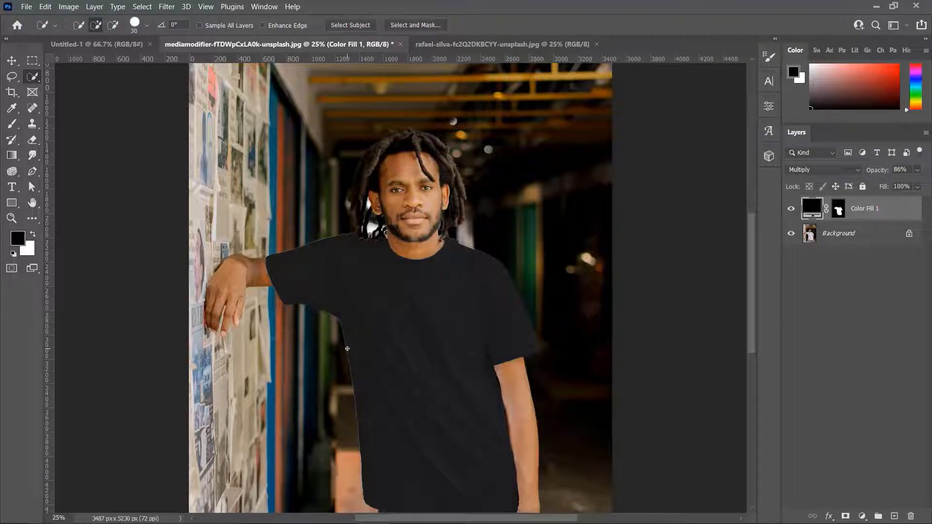
scroll(347, 349, "down", 2)
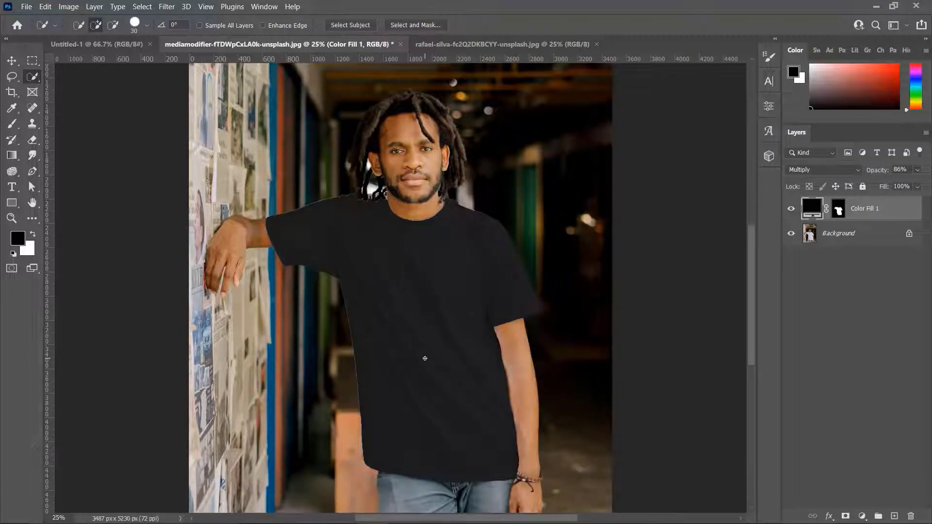
left_click(791, 208)
left_click(791, 208)
Step: Try red ed0712, blue 070ded, olive 494a0f and near-white fcfcfc as the shirt's fill colour
double_click(806, 208)
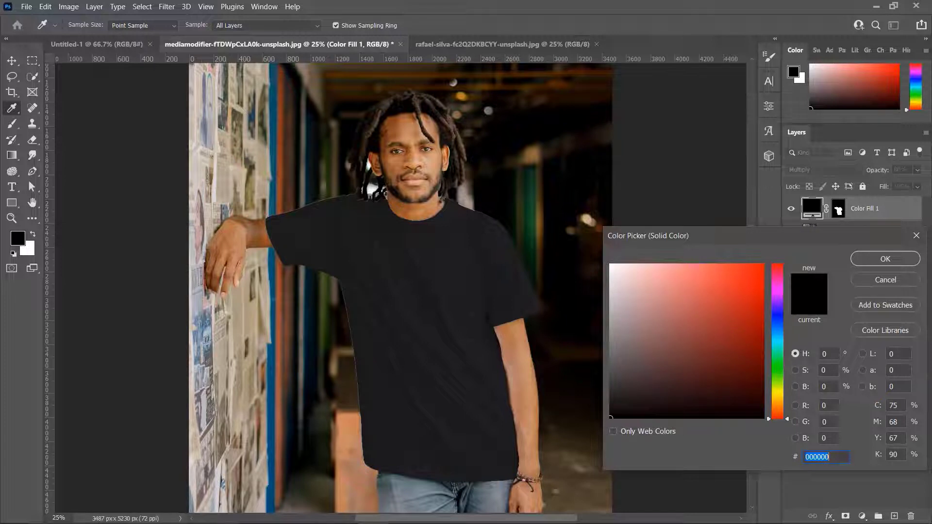
type("c80f0f")
left_click_drag(755, 295, 759, 272)
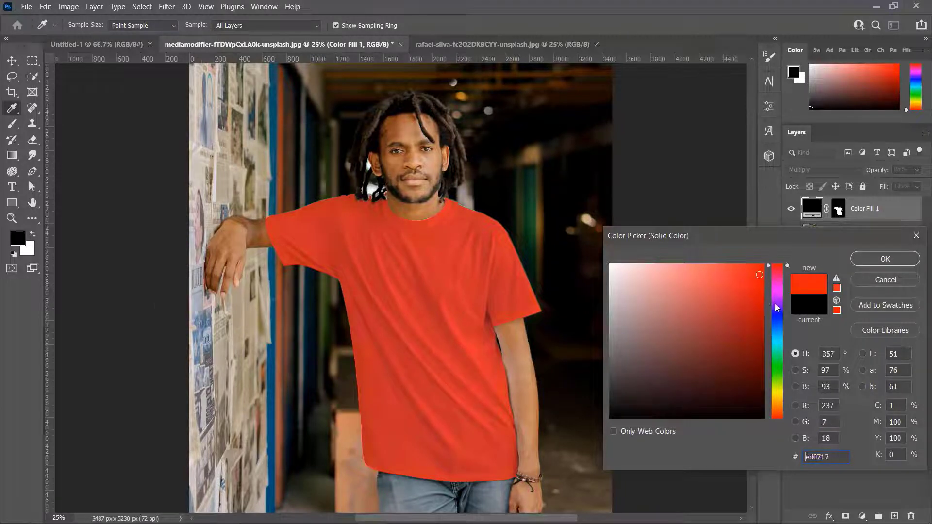
left_click_drag(778, 309, 777, 317)
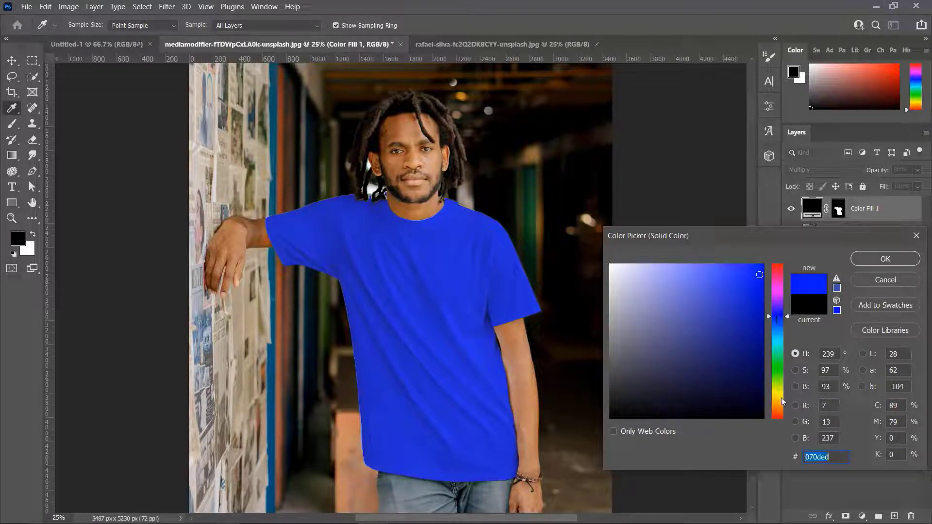
left_click(777, 393)
left_click(750, 362)
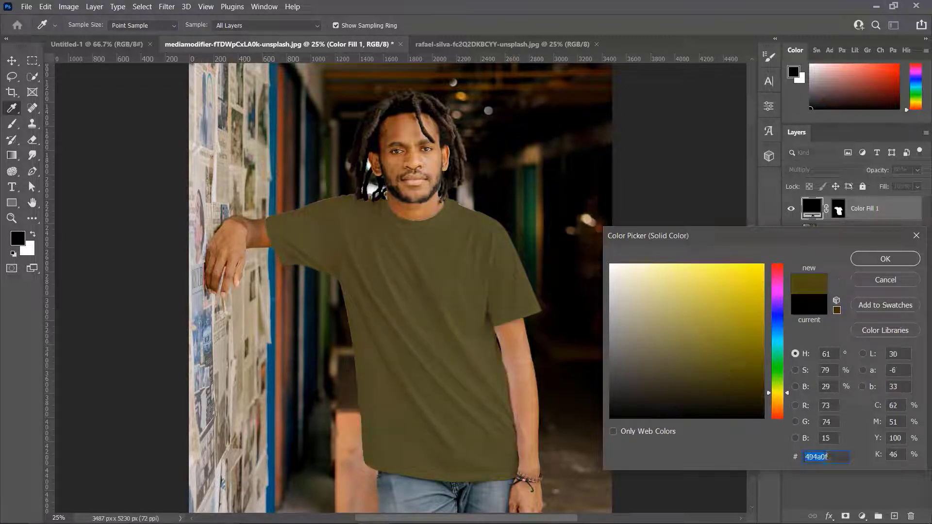
left_click(623, 326)
left_click(611, 266)
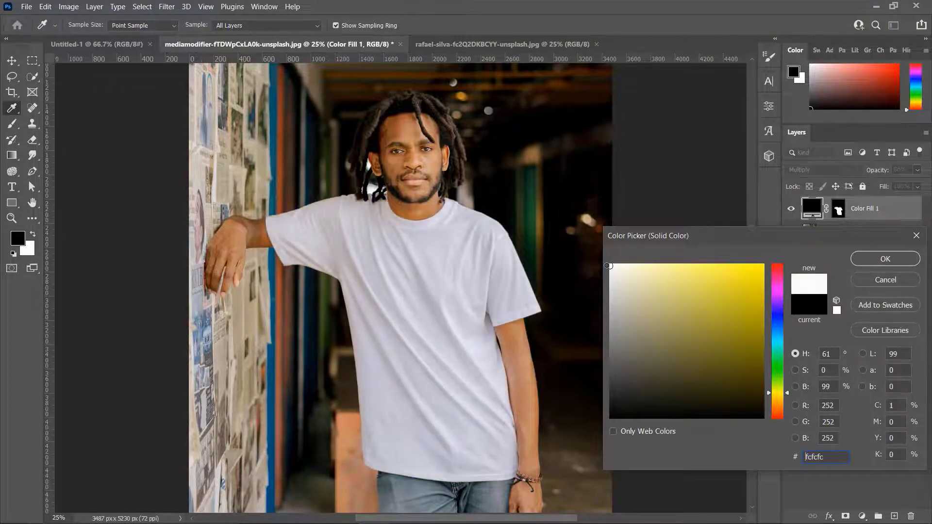
Step: Try a bright purple bd1cd5 and a darker purple 70217c as the shirt's fill colour
left_click(779, 292)
left_click(744, 289)
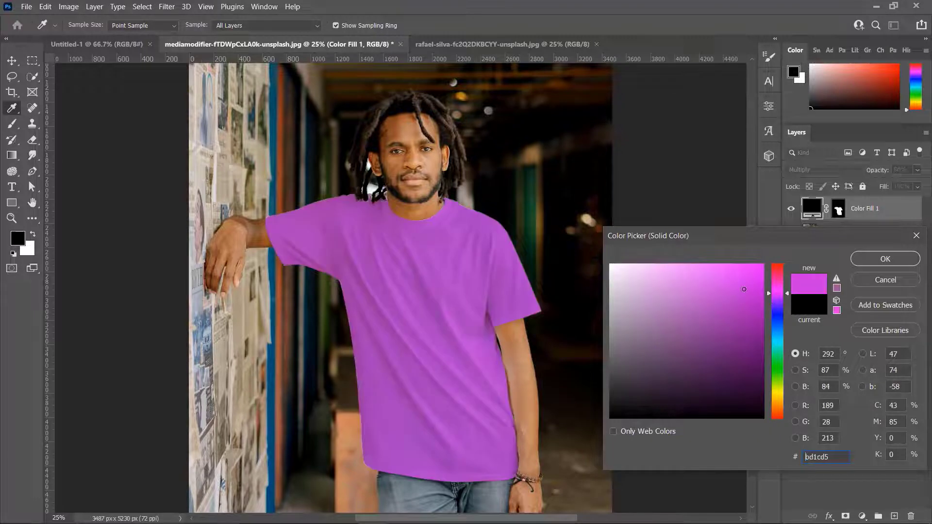
left_click(742, 274)
left_click(726, 297)
mouse_move(726, 298)
left_mouse_down()
mouse_move(749, 274)
mouse_move(724, 344)
left_mouse_up()
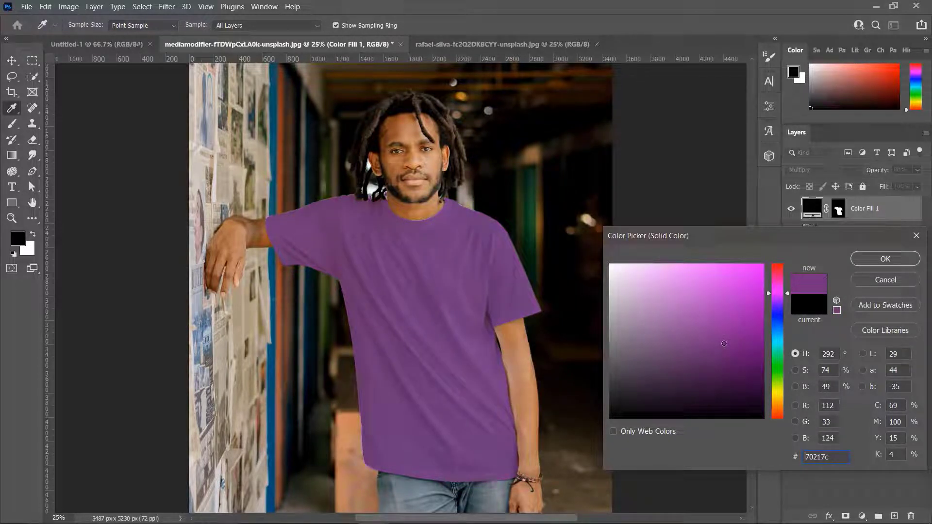
Step: Set the shirt's fill colour to the pinkish red fe0249
left_click(777, 272)
left_click_drag(743, 277, 762, 267)
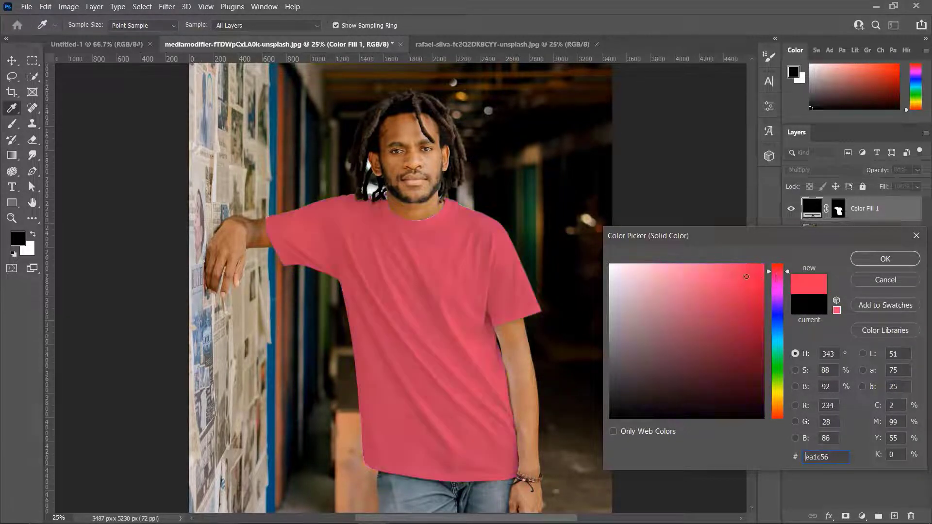
left_click(879, 260)
key("ctrl+minus")
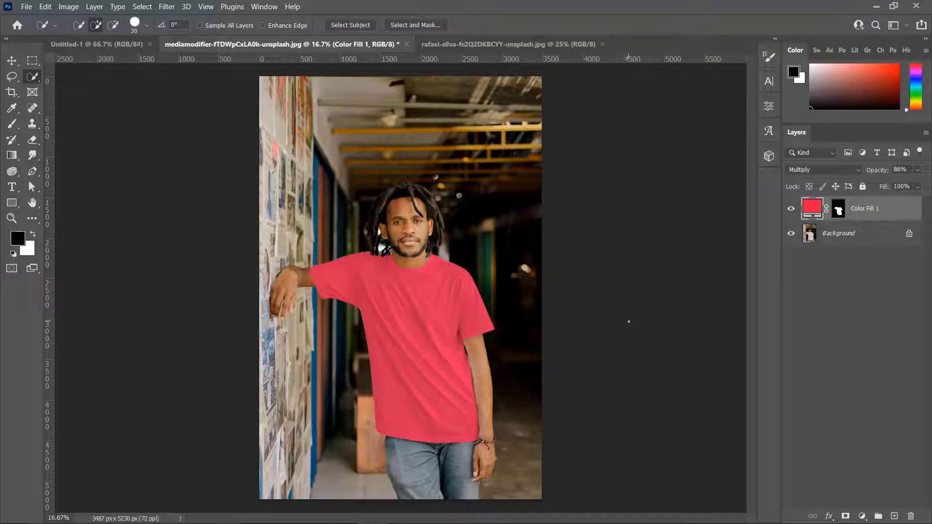
Step: Darken the shirt's fill colour to the maroon 7b102e
double_click(814, 215)
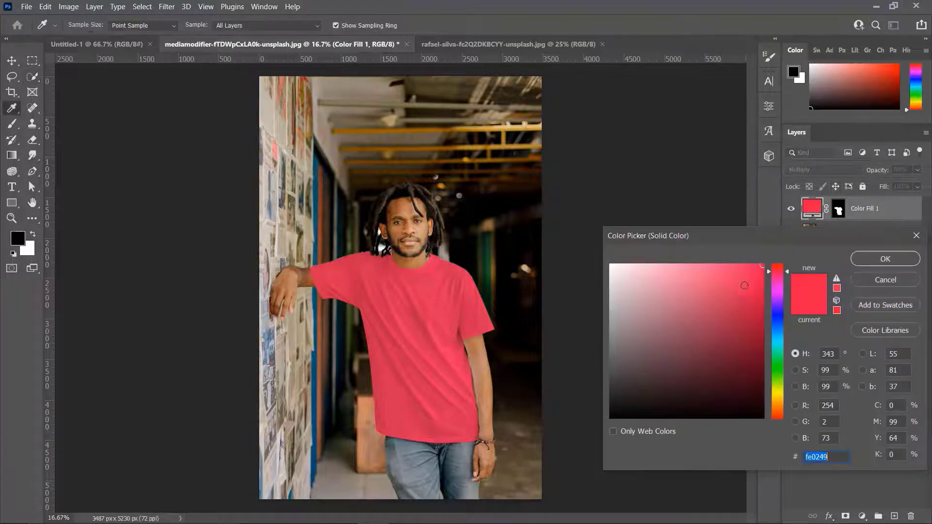
left_click_drag(744, 286, 744, 344)
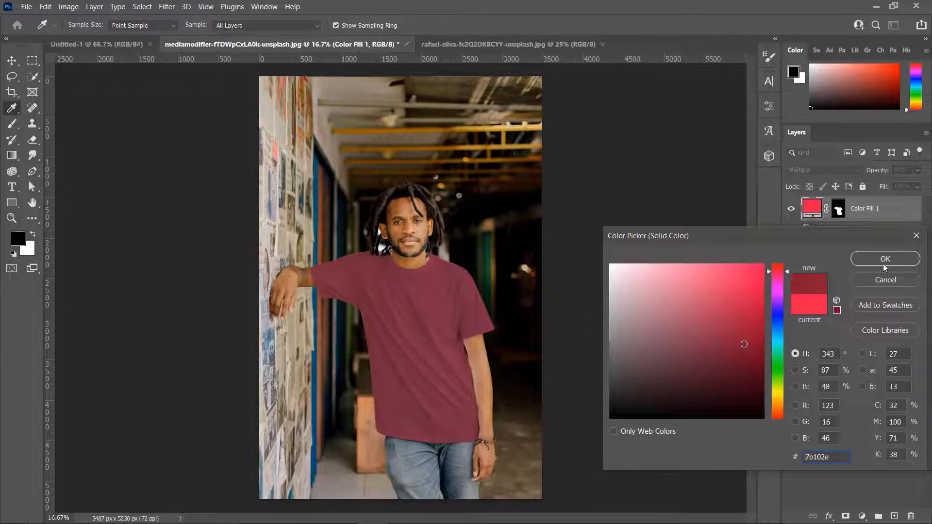
key("Return")
key("w")
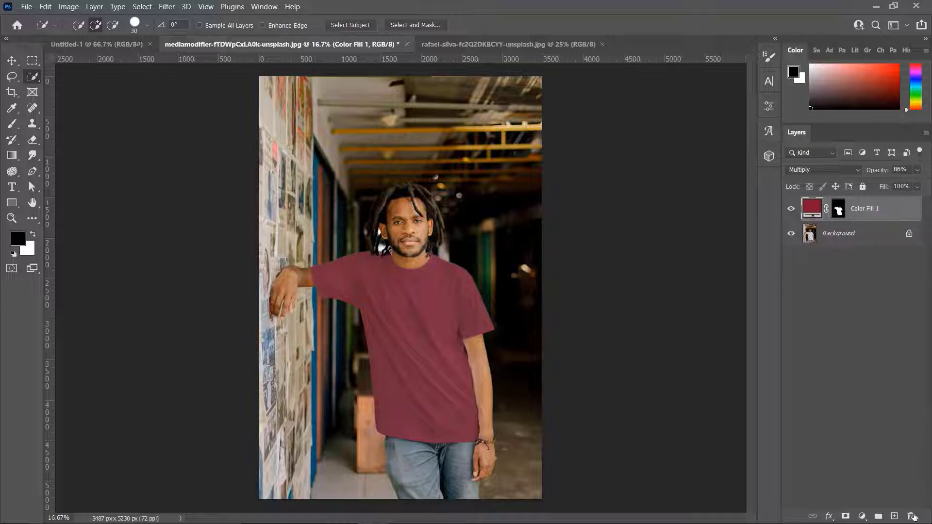
Step: Delete the shirt's colour fill layer and add a Hue/Saturation adjustment layer above the photo with its properties displayed
left_click(912, 516)
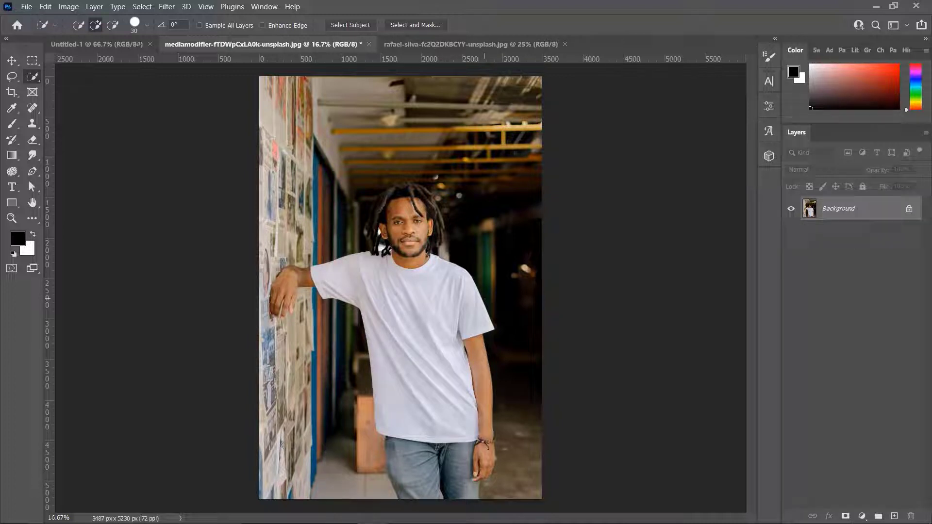
left_click(862, 516)
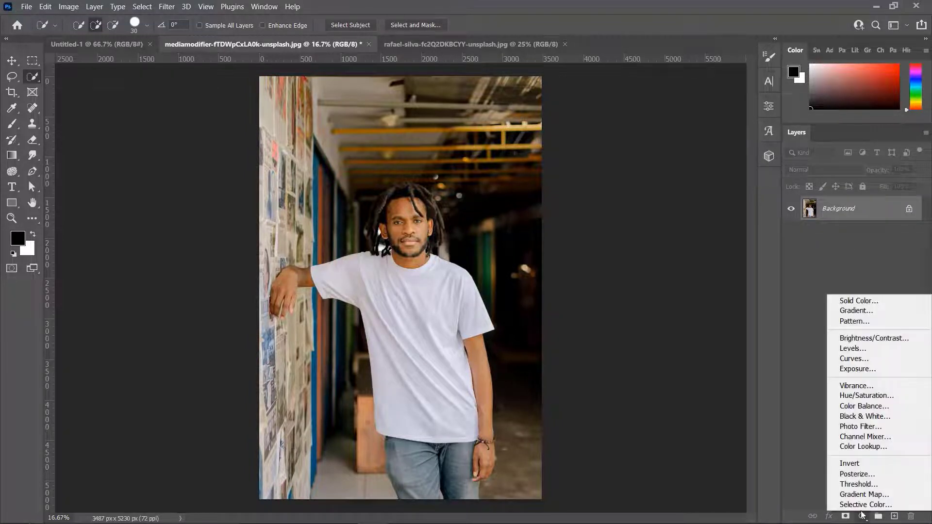
left_click(864, 396)
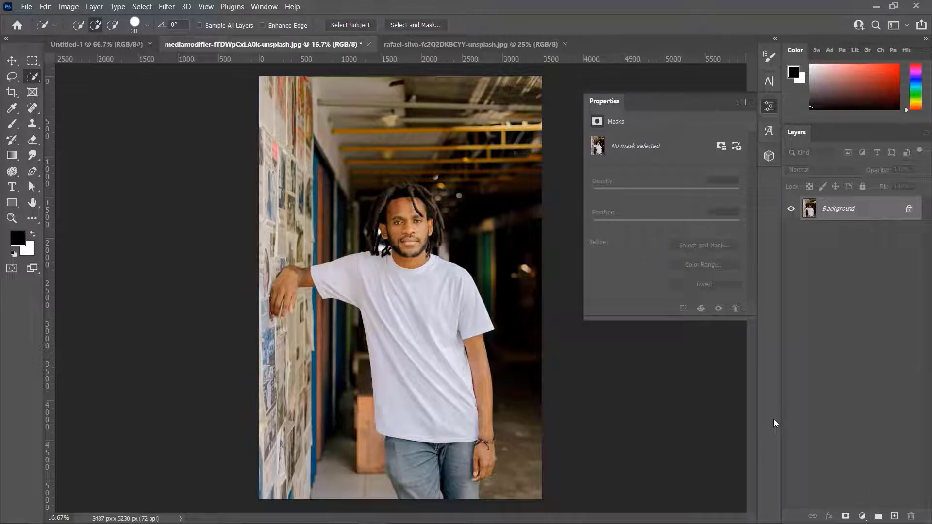
left_click(254, 6)
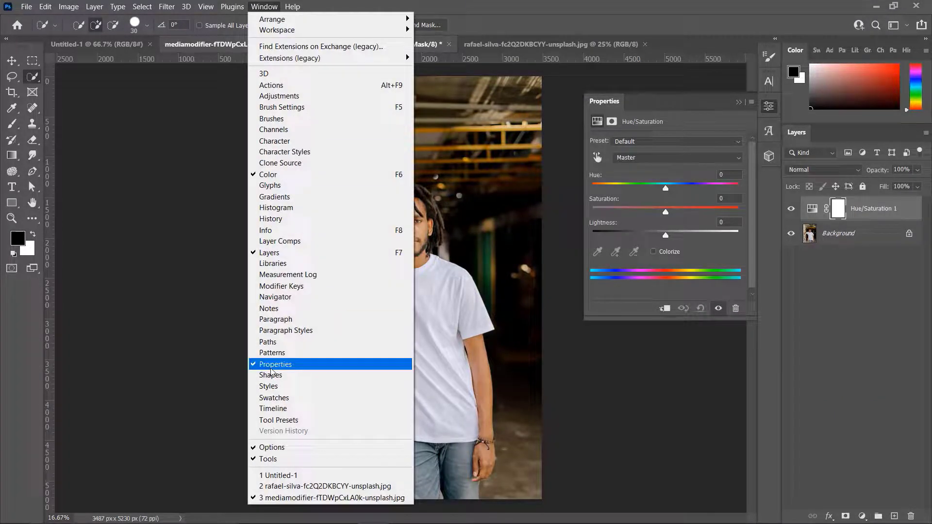
left_click(271, 365)
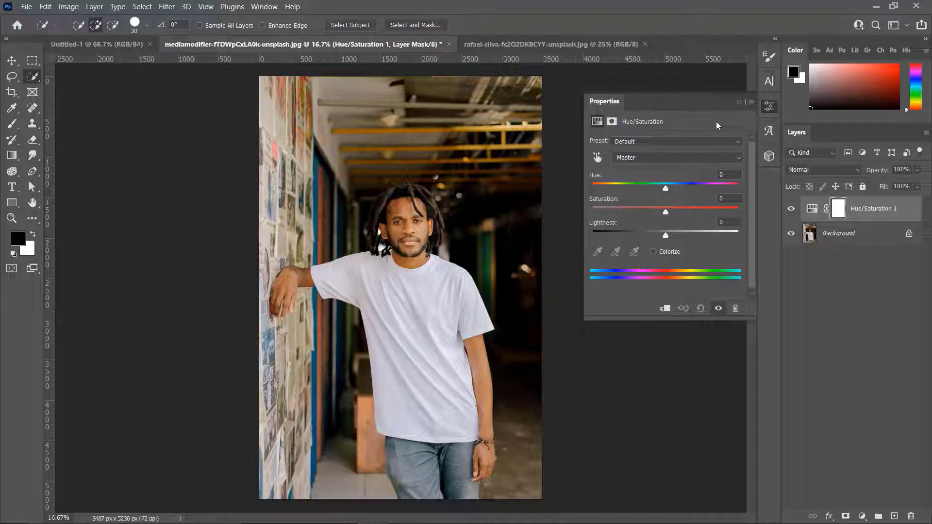
Step: Use the Hue/Saturation on-image adjustment tool to sample the colour ranges of the T-shirt and the dark background
left_click(598, 159)
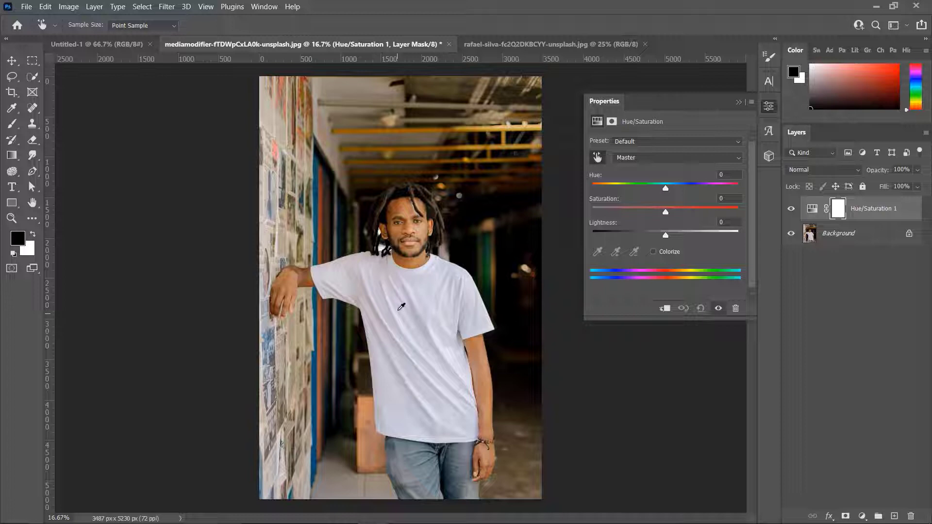
left_click(423, 381)
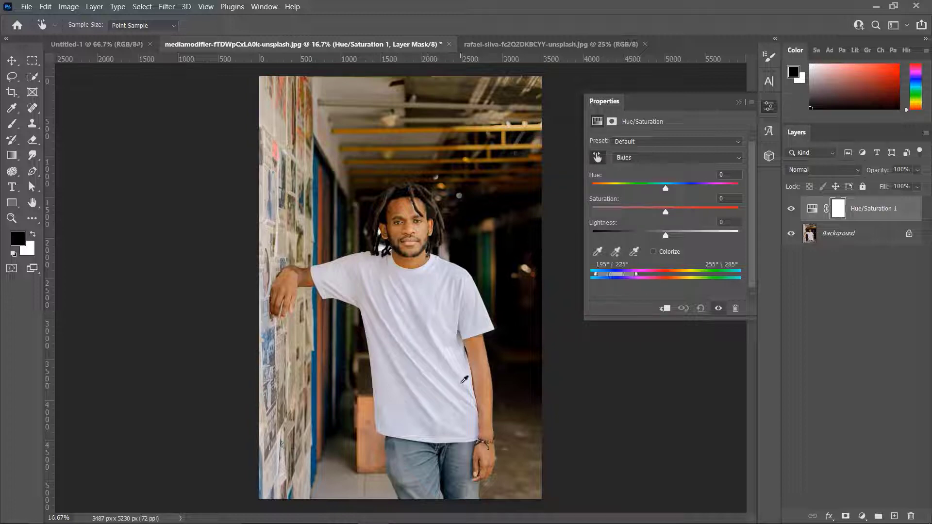
left_click(429, 336)
left_click(514, 231)
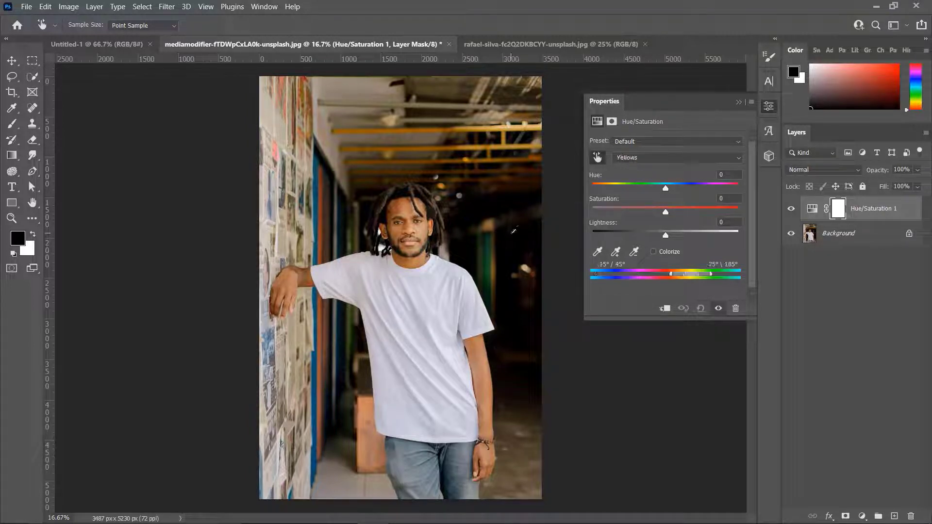
Step: Sample the shirt's Blues range on the image and set its Hue to +32 and Saturation to +97
left_click(440, 286)
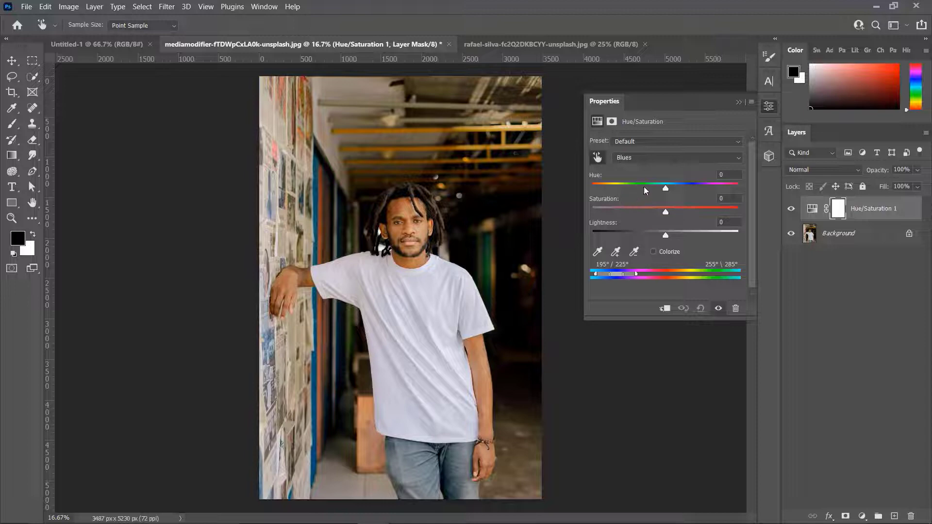
left_click_drag(666, 187, 739, 188)
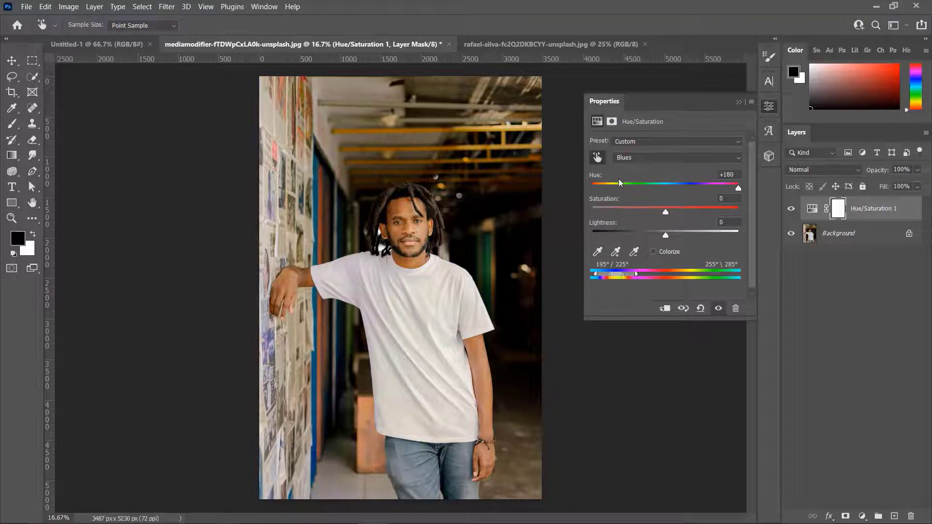
left_click_drag(634, 186, 720, 210)
left_click(723, 210)
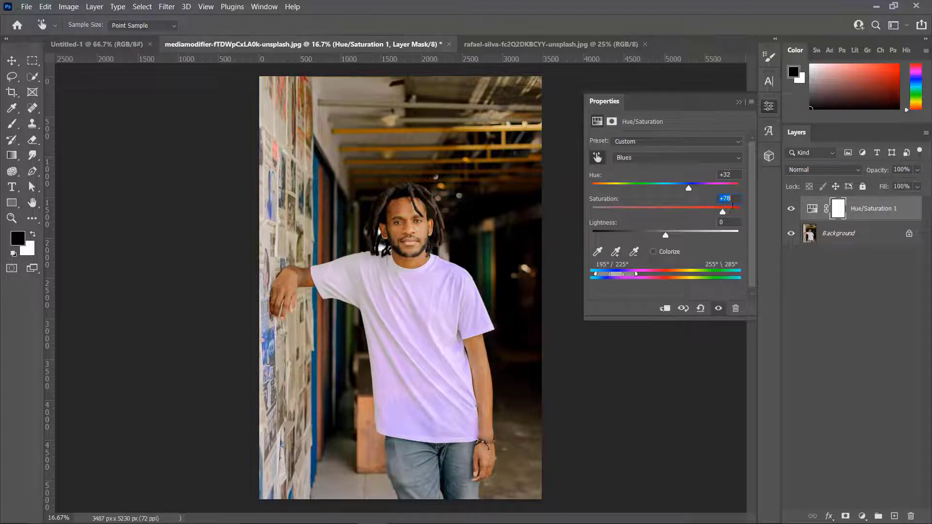
left_click_drag(723, 213, 736, 212)
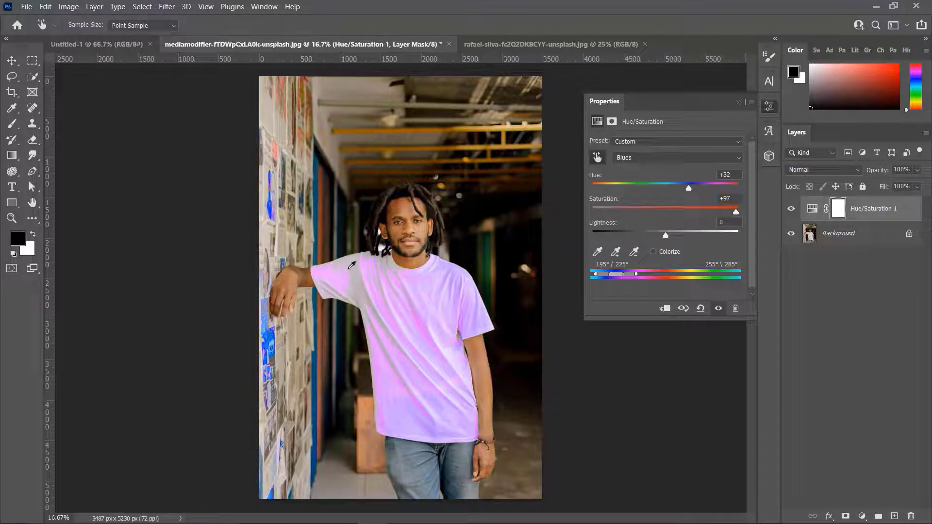
left_click_drag(665, 236, 710, 233)
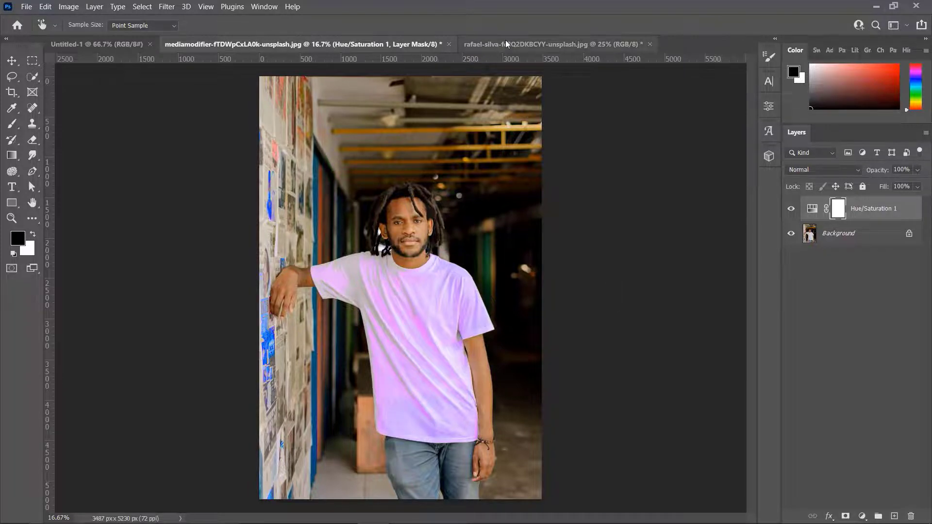
Step: Switch to the photo of the man in the black beanie and select the beanie with the Quick Selection tool
left_click(553, 44)
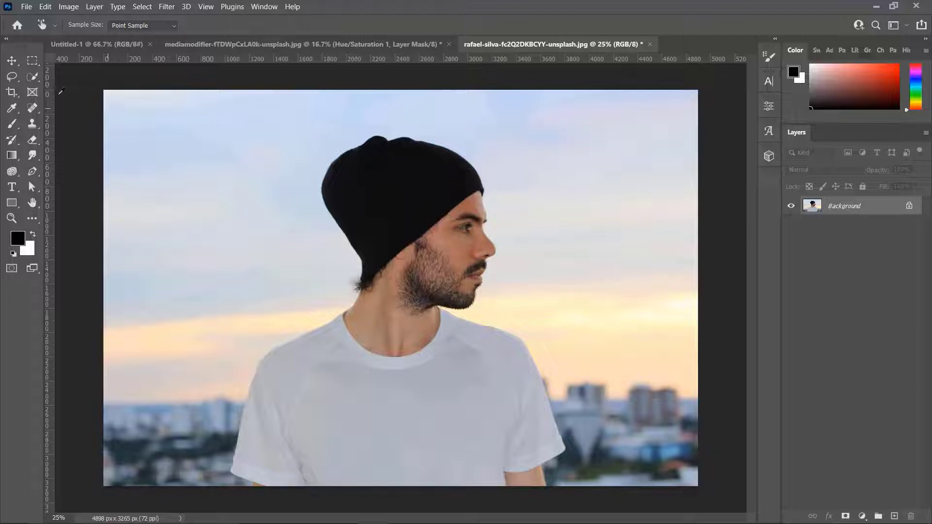
left_click(30, 78)
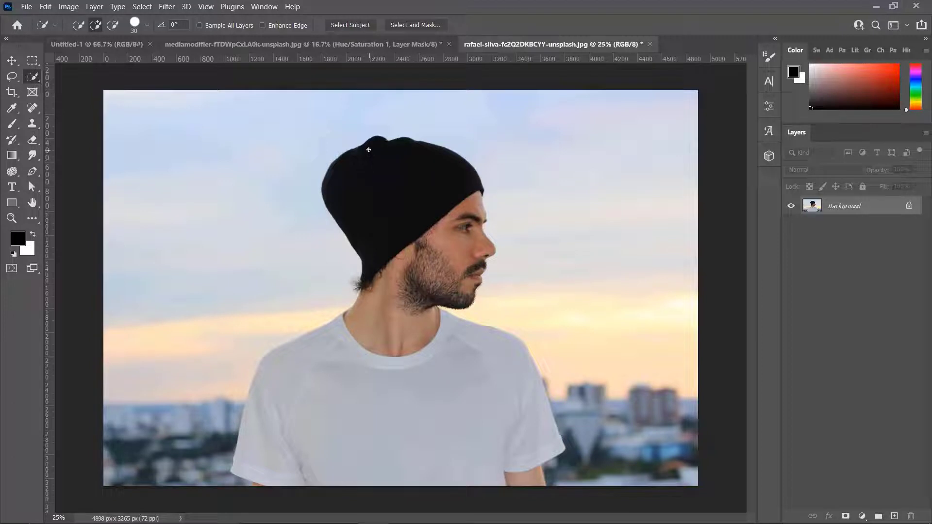
left_click_drag(366, 145, 387, 170)
key("v")
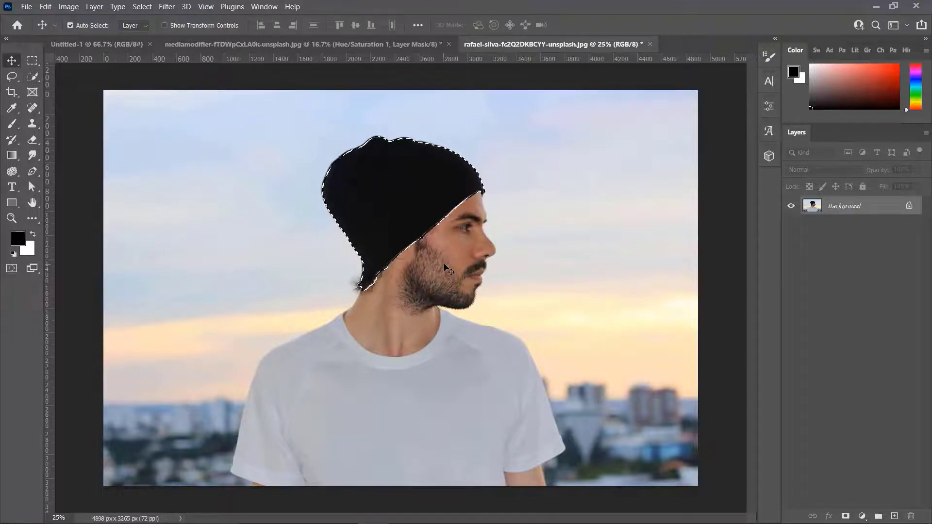
Step: Add a Solid Color fill layer in yellow daff10 over the selected beanie and set its blend mode to Saturation
left_click(863, 517)
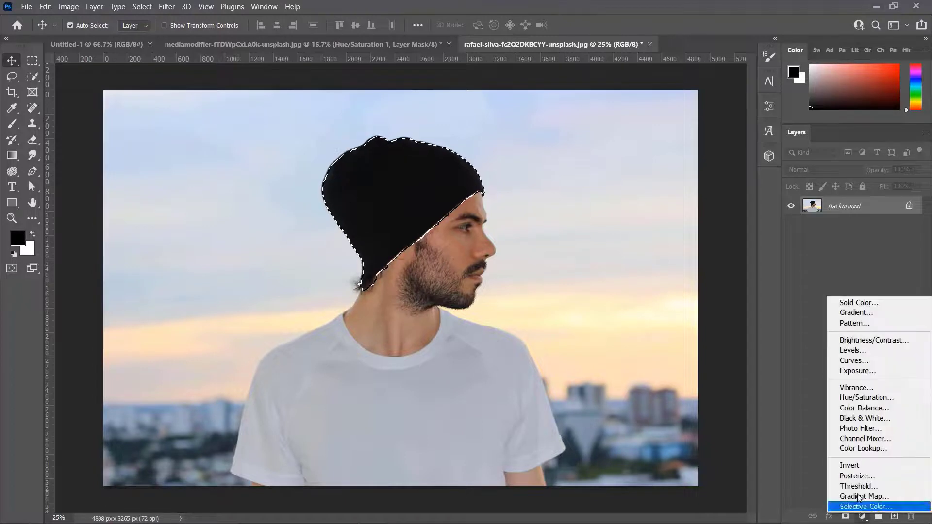
left_click(851, 302)
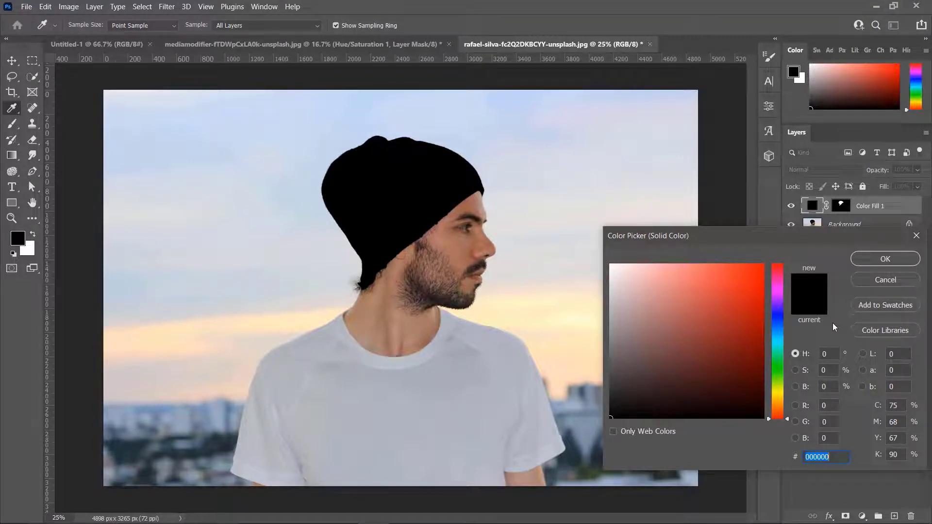
left_click(778, 319)
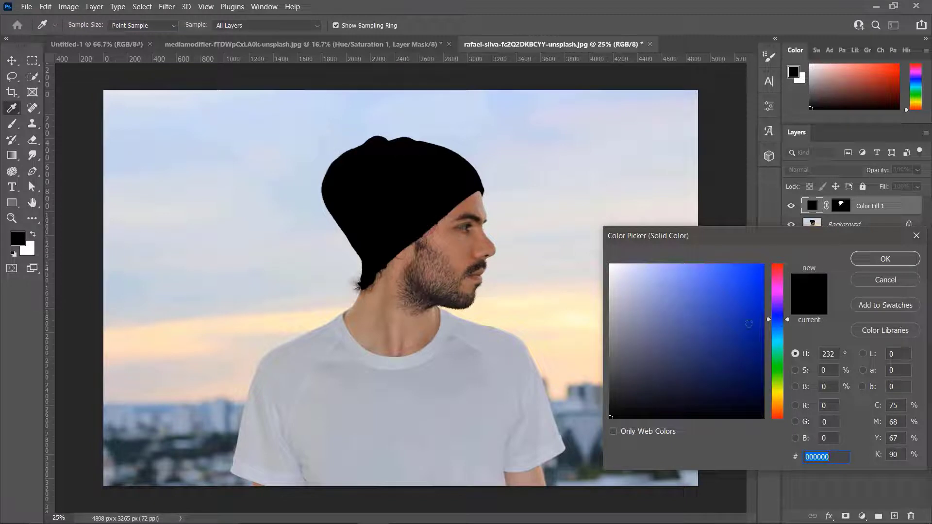
mouse_move(750, 342)
left_mouse_down()
mouse_move(750, 378)
mouse_move(751, 362)
left_mouse_up()
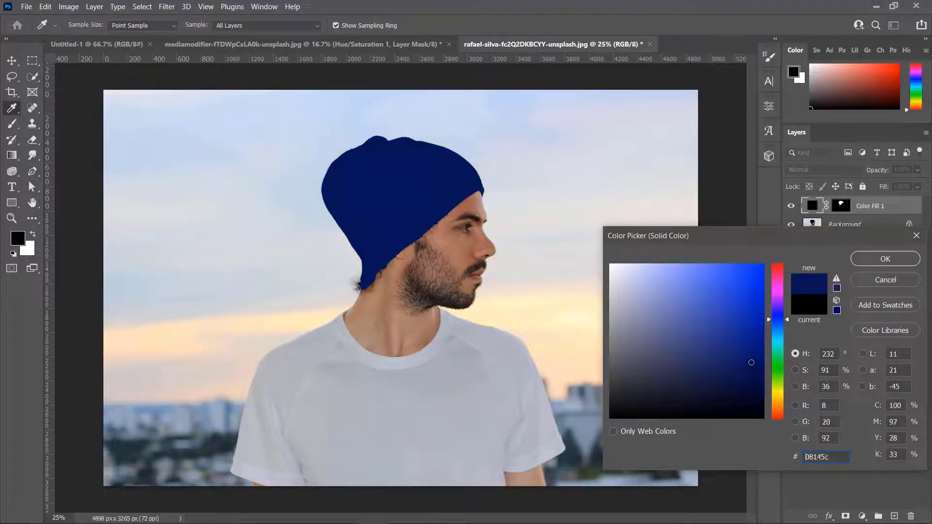
left_click(767, 388)
left_click_drag(744, 291, 755, 265)
left_click(866, 264)
key("v")
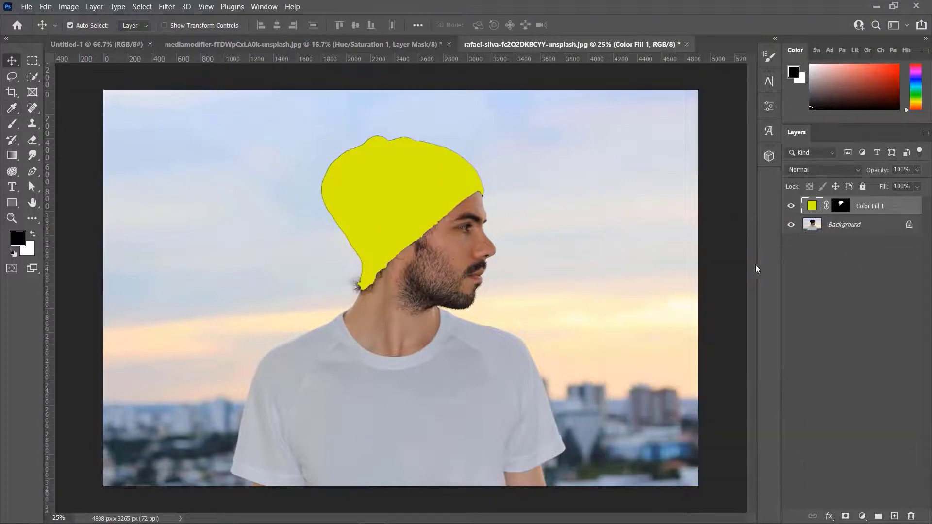
left_click(801, 174)
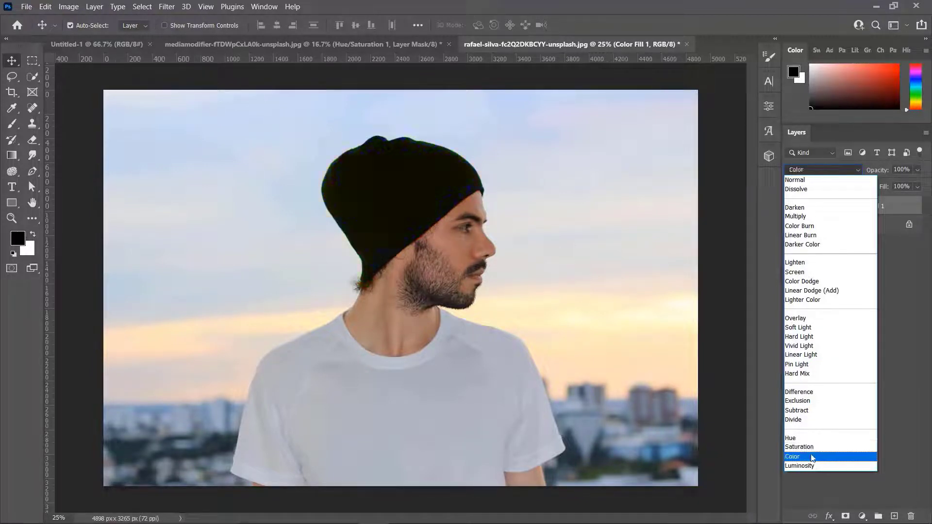
left_click(807, 448)
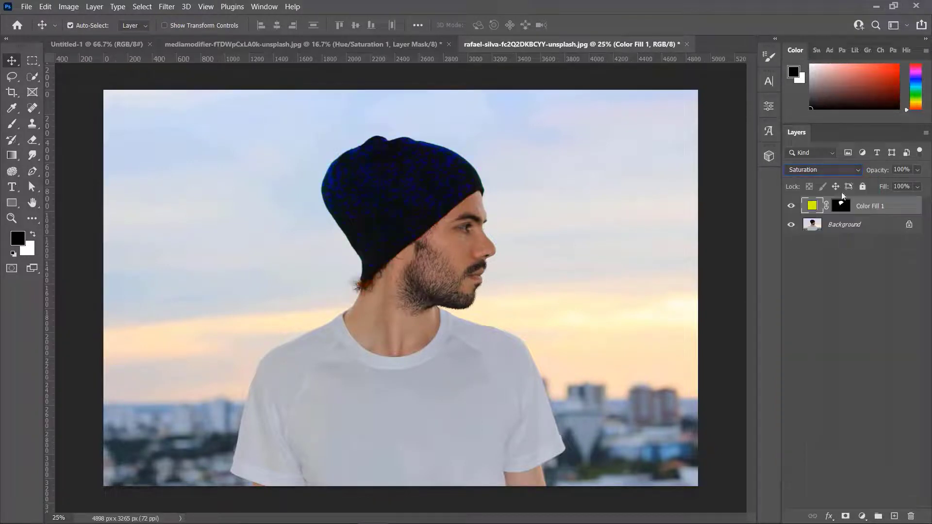
Step: Try the dark blue 031655 as the beanie's fill colour with the Exclusion blend mode
double_click(812, 205)
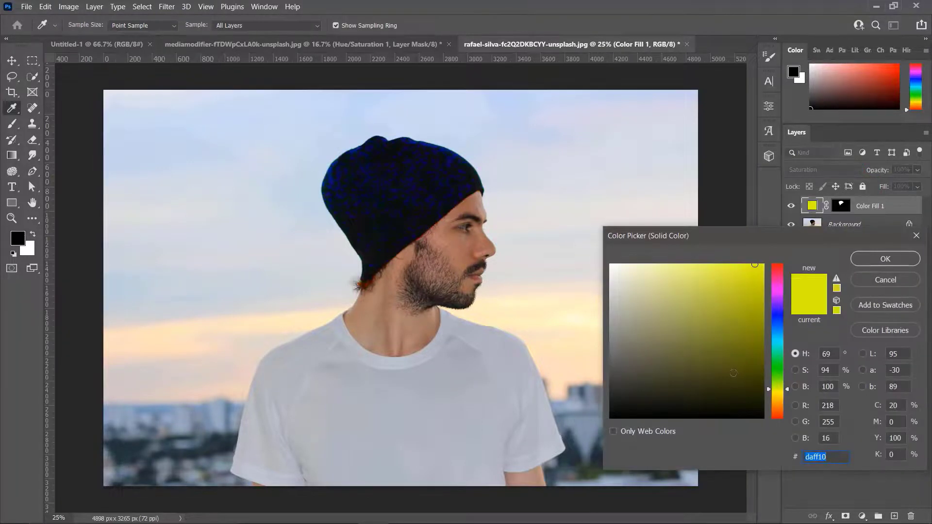
left_click(778, 323)
left_click_drag(755, 295, 760, 366)
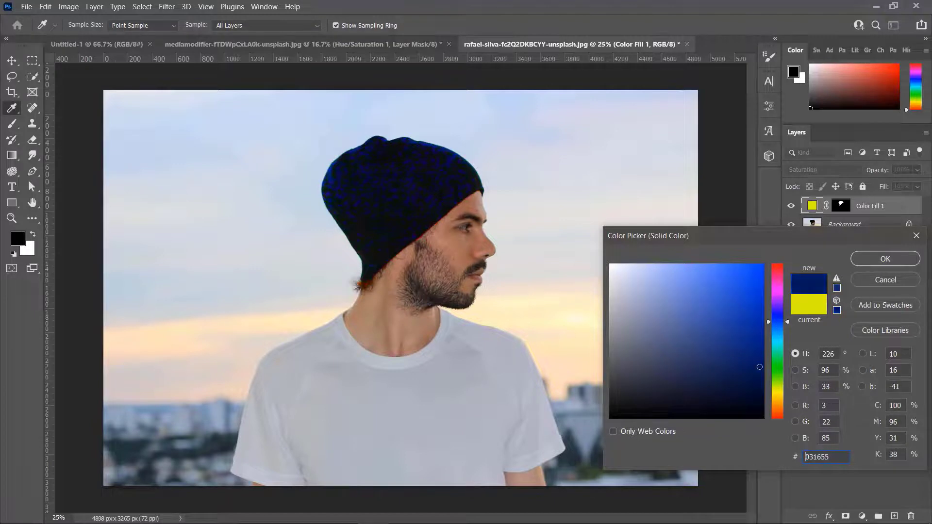
left_click(860, 261)
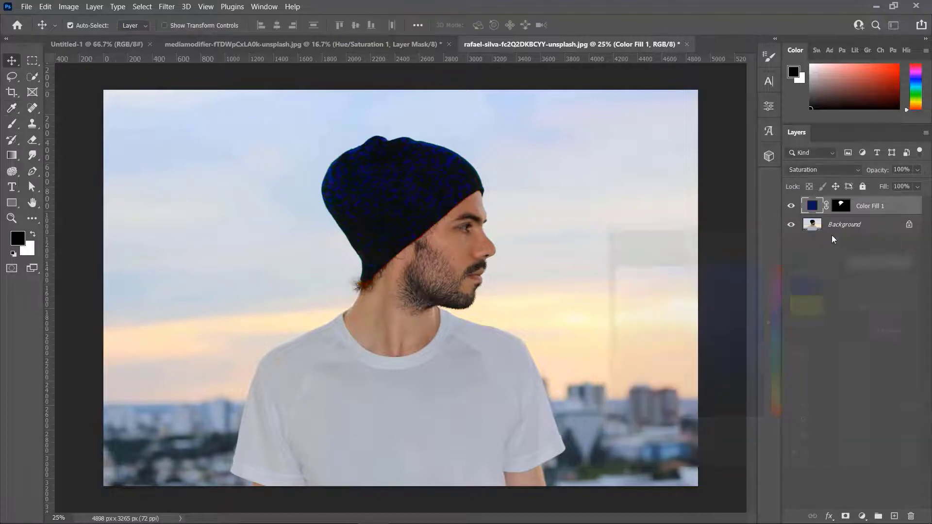
left_click(806, 169)
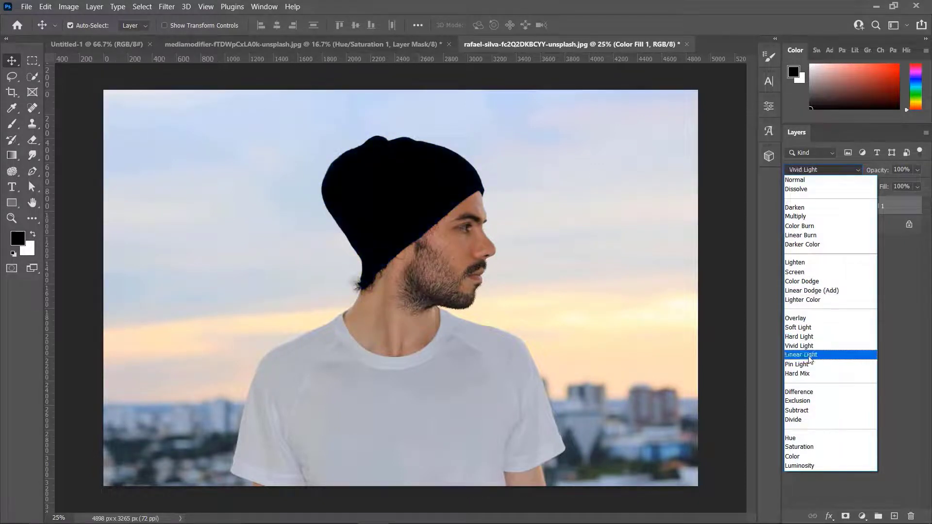
left_click(806, 401)
Step: Set the beanie's fill colour to the dark red 740e12 and its blend mode to Linear Dodge (Add)
double_click(812, 205)
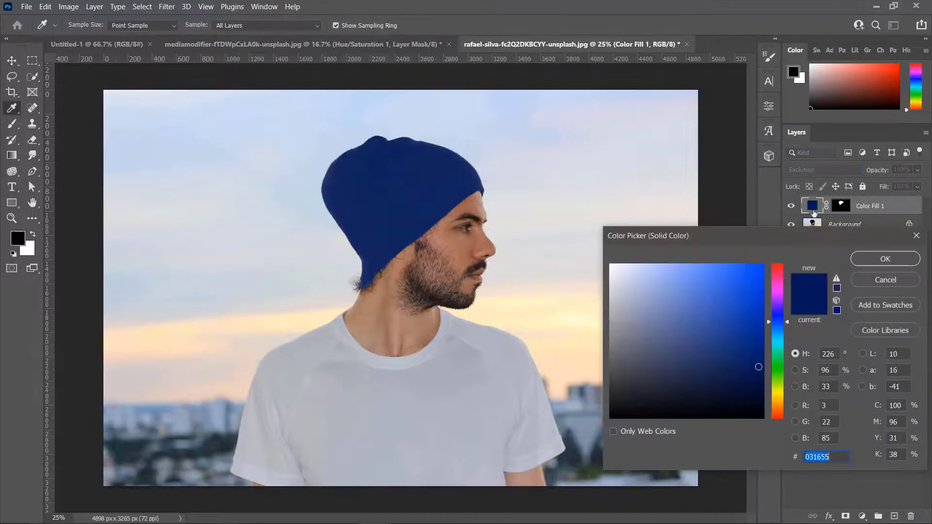
mouse_move(776, 275)
left_mouse_down()
mouse_move(776, 266)
mouse_move(745, 347)
left_mouse_up()
left_click(761, 279)
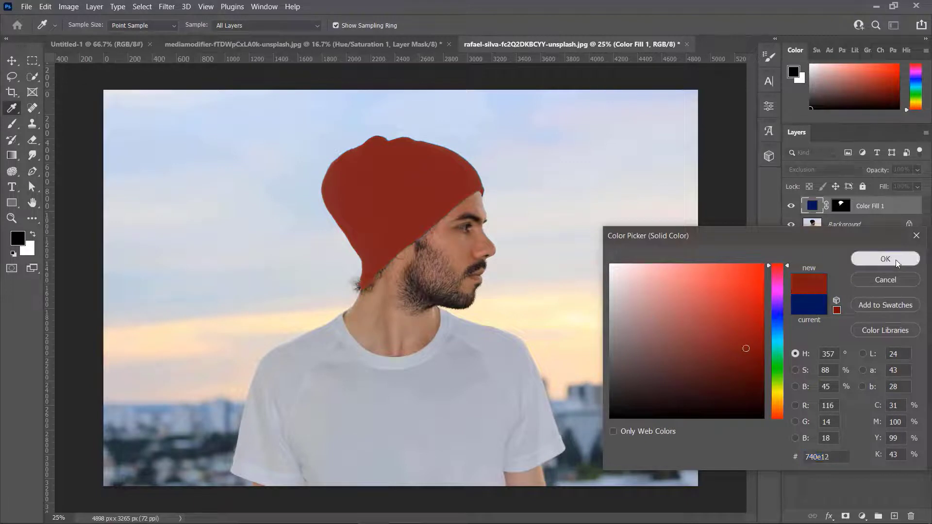
left_click(887, 259)
left_click(807, 171)
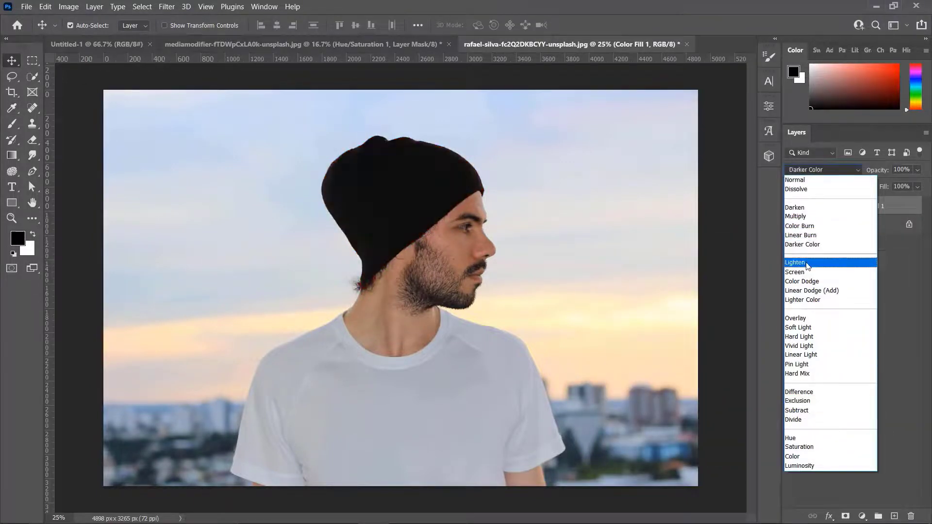
left_click(802, 291)
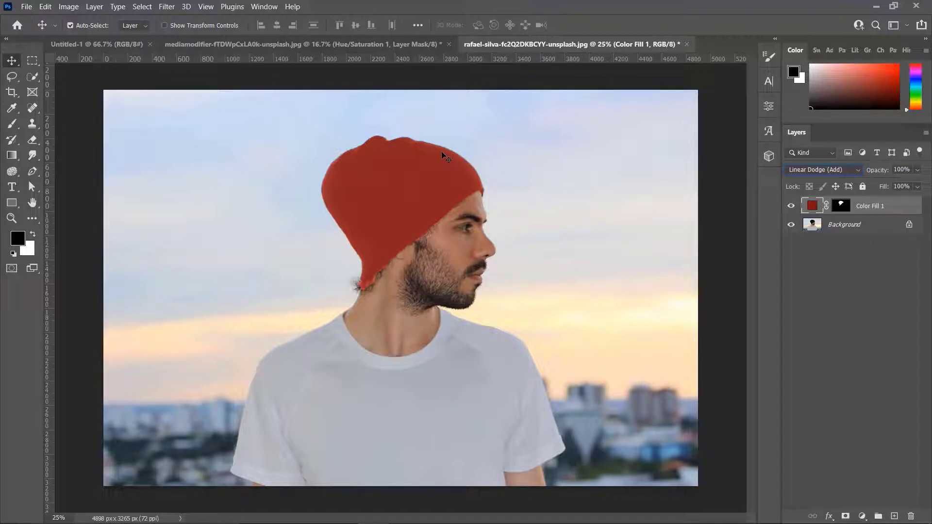
Step: Compare the two recoloured photos, then hide the Hue/Saturation layer in the T-shirt photo
left_click(249, 43)
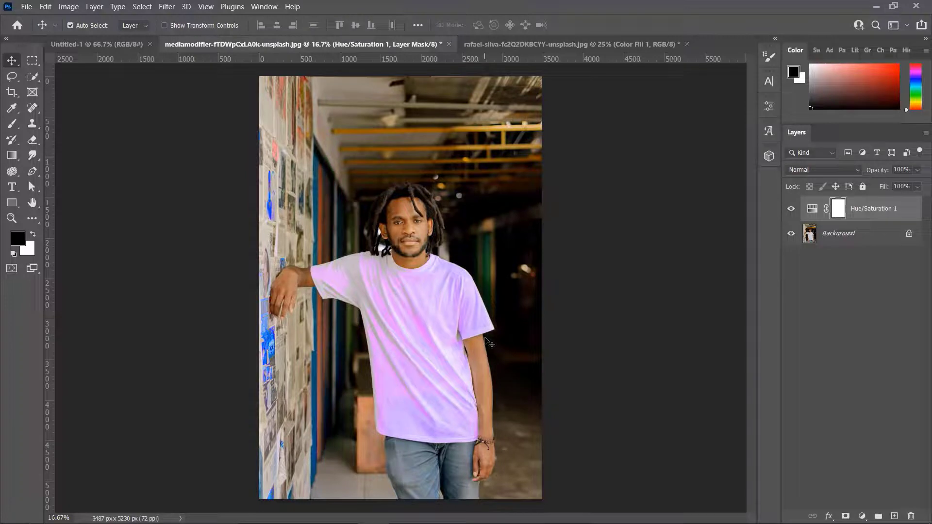
left_click(557, 44)
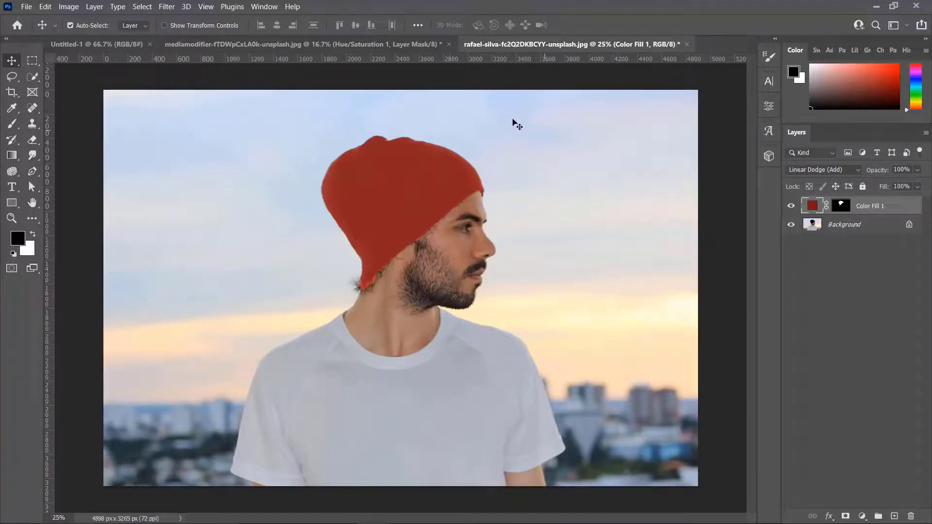
left_click(322, 44)
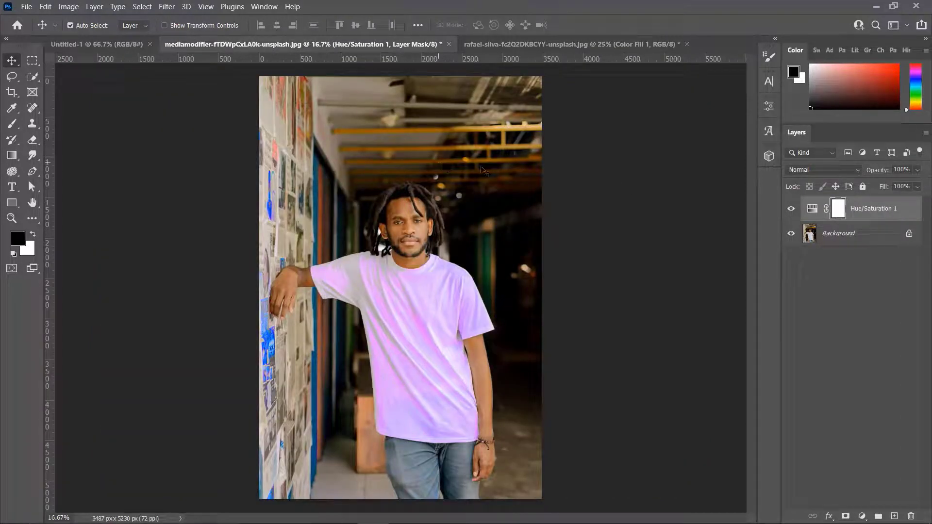
left_click(791, 209)
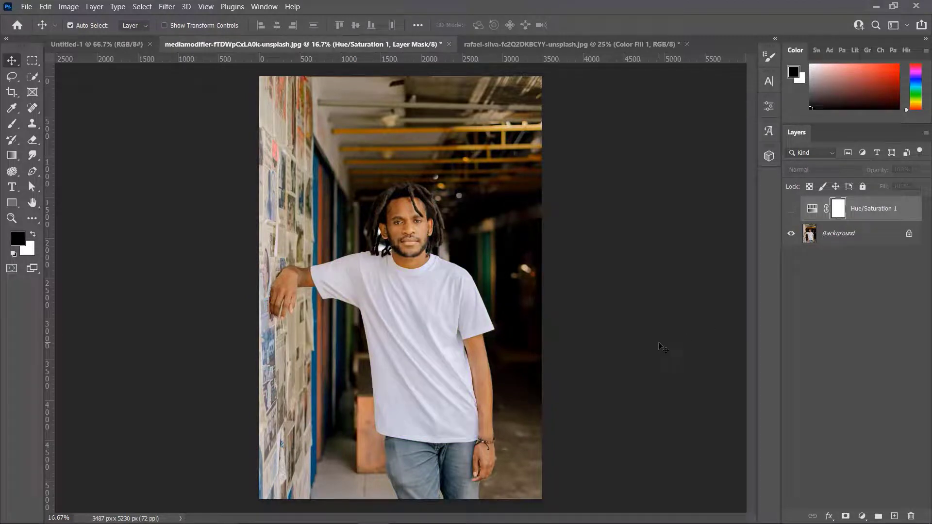
Step: Return to the beanie photo, hide its colour fill layer and select the Background layer
left_click(610, 43)
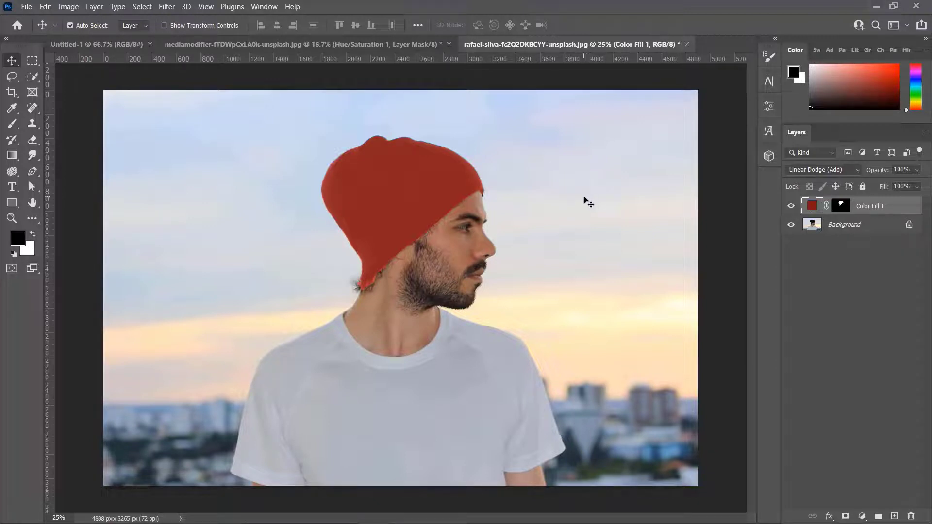
left_click(62, 5)
mouse_move(72, 36)
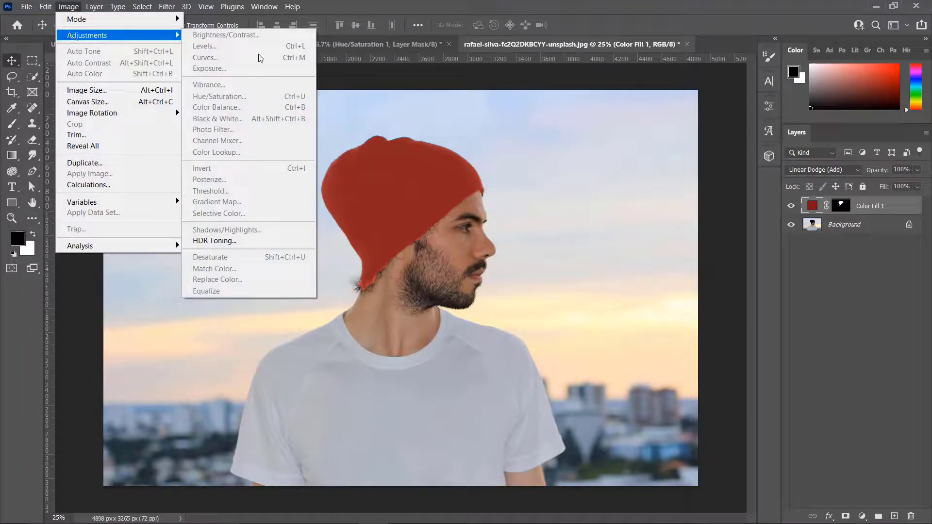
left_click(518, 142)
left_click(792, 208)
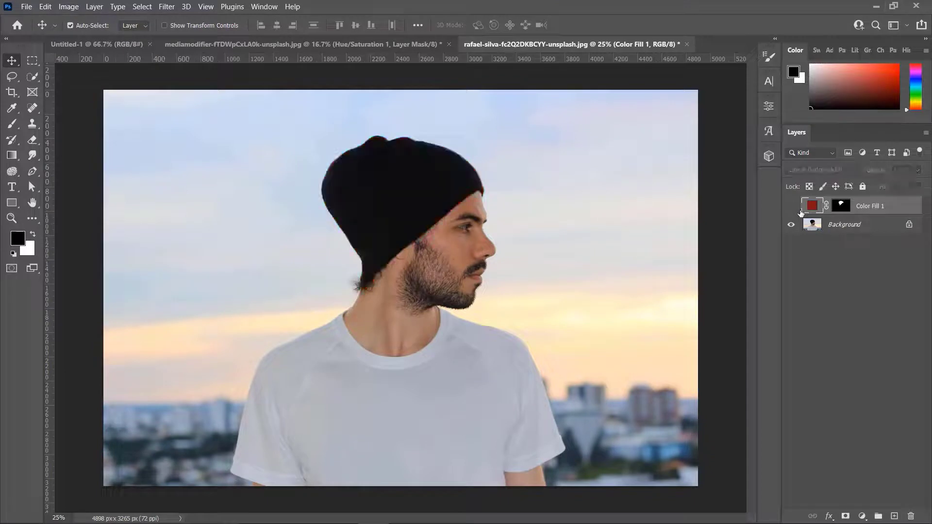
left_click(844, 224)
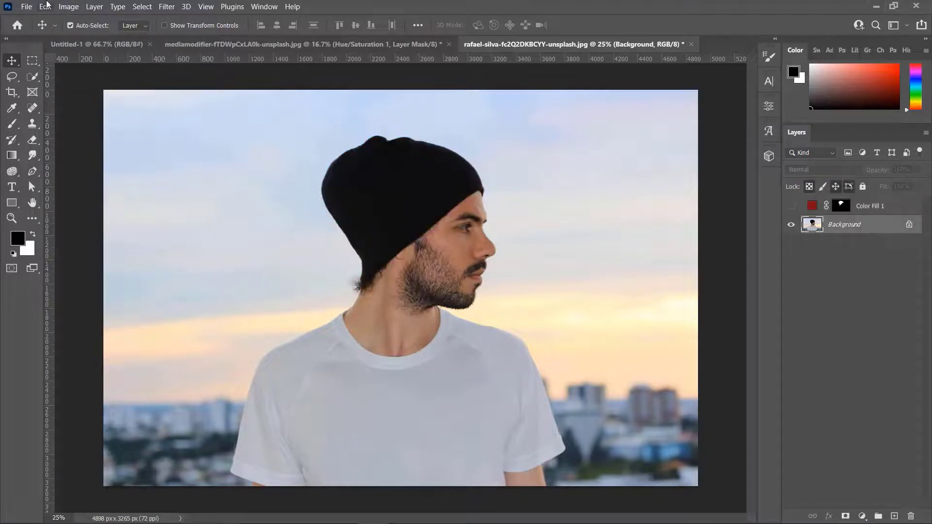
Step: Apply a Brightness/Contrast adjustment to the Background layer with Brightness -23 and Contrast 9
left_click(68, 6)
mouse_move(64, 36)
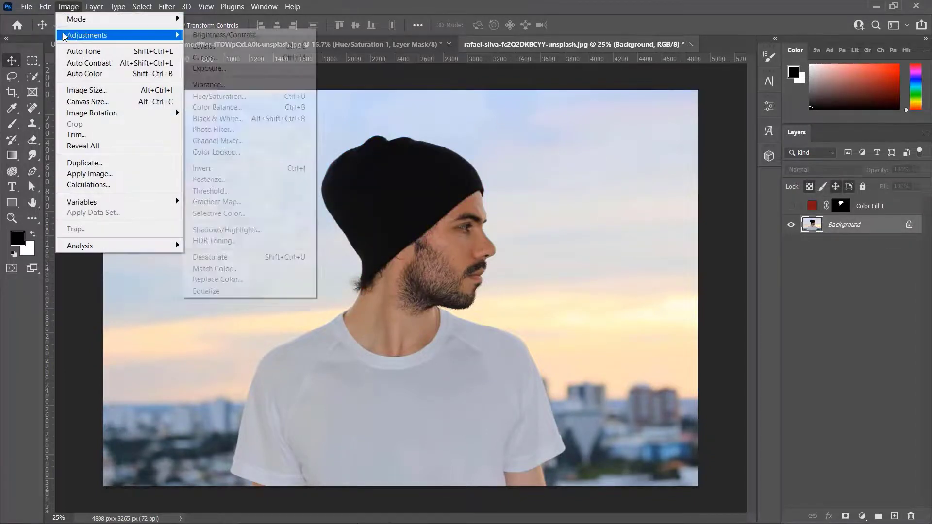
left_click(203, 36)
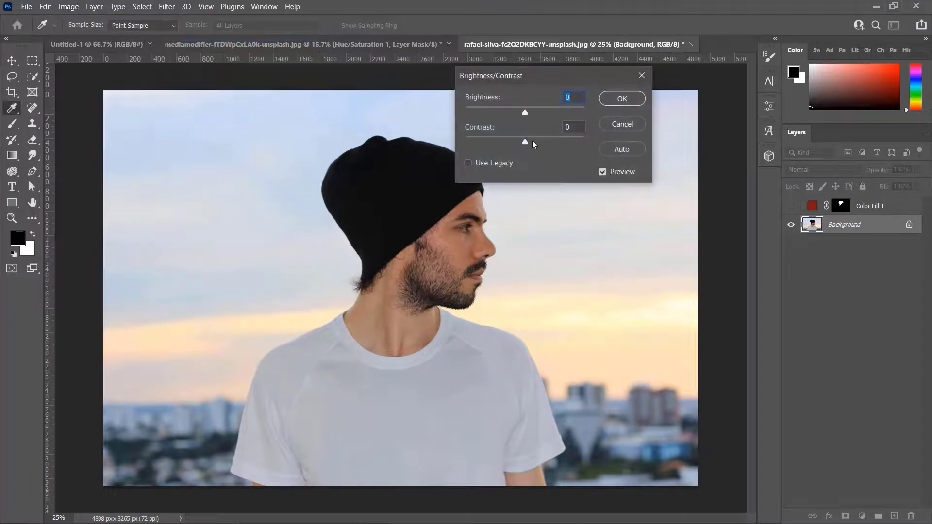
left_click_drag(525, 142, 498, 145)
left_click_drag(516, 113, 530, 141)
left_click_drag(510, 112, 516, 113)
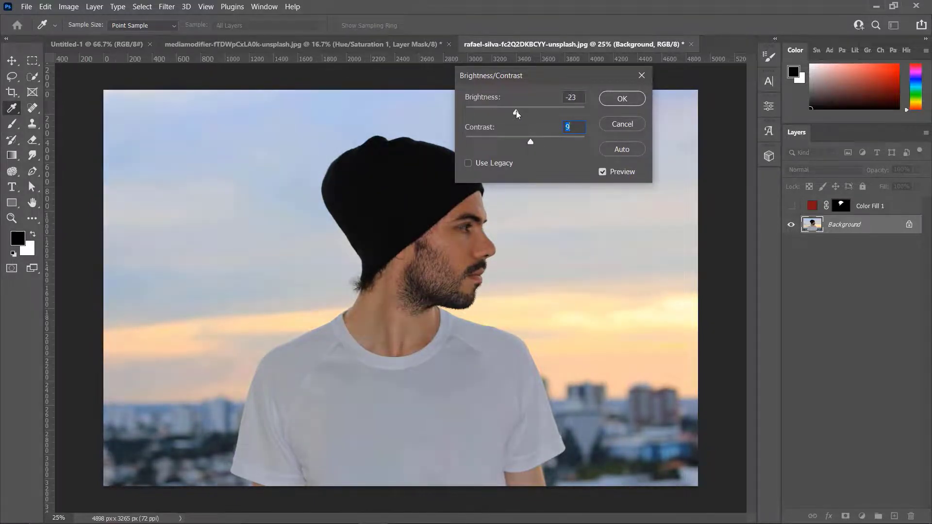
left_click(612, 99)
key("v")
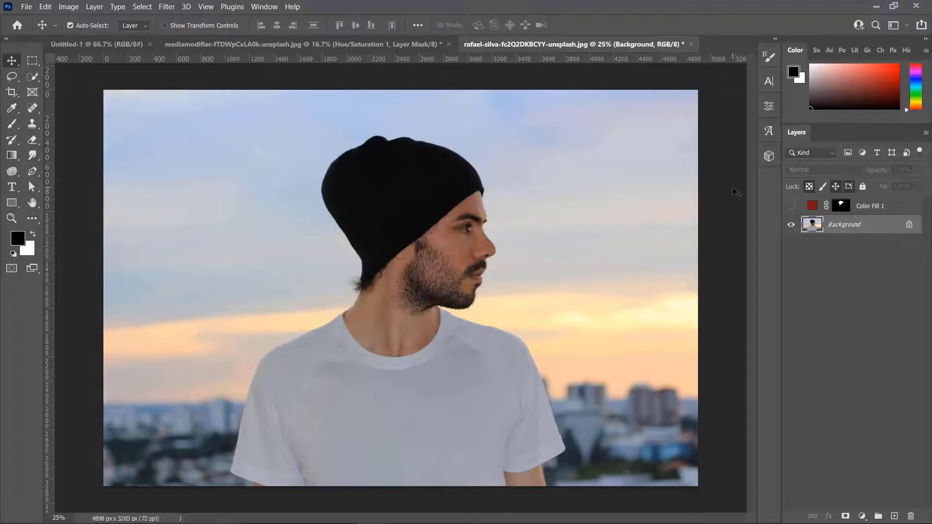
Step: Revert the beanie photo's history to the Blending Change state, discarding the Brightness/Contrast adjustment and the layer visibility change
left_click(906, 50)
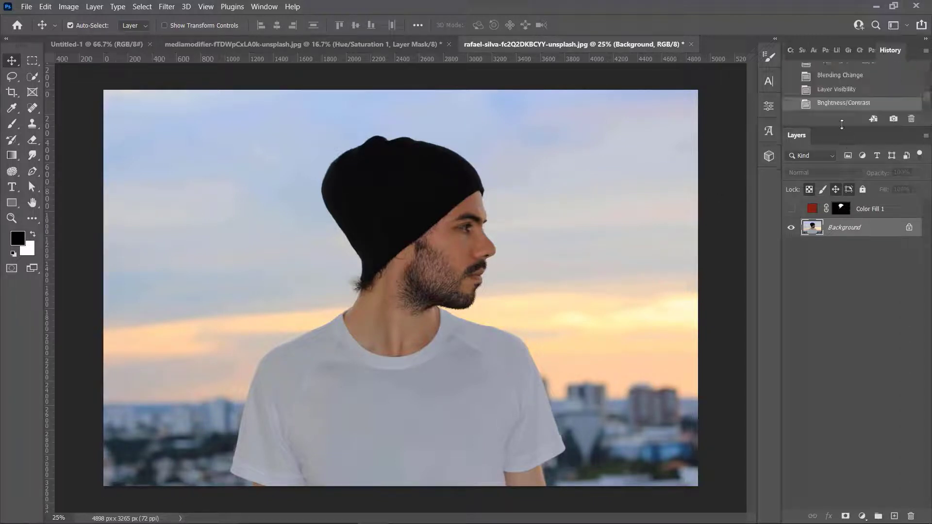
left_click(840, 76)
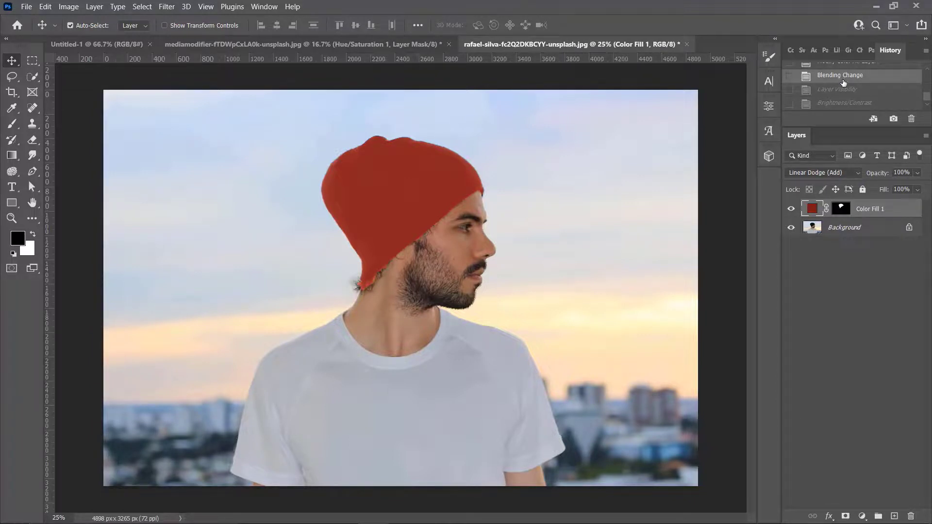
left_click(842, 104)
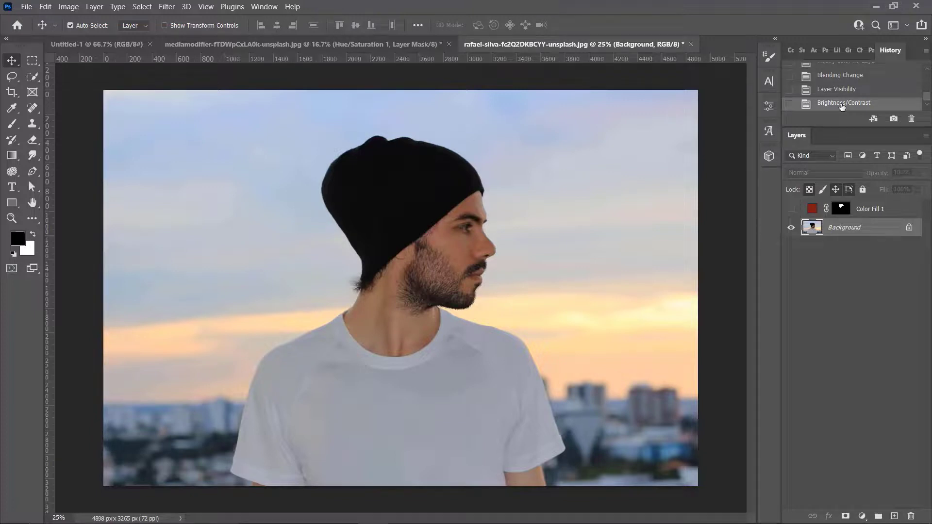
left_click(843, 78)
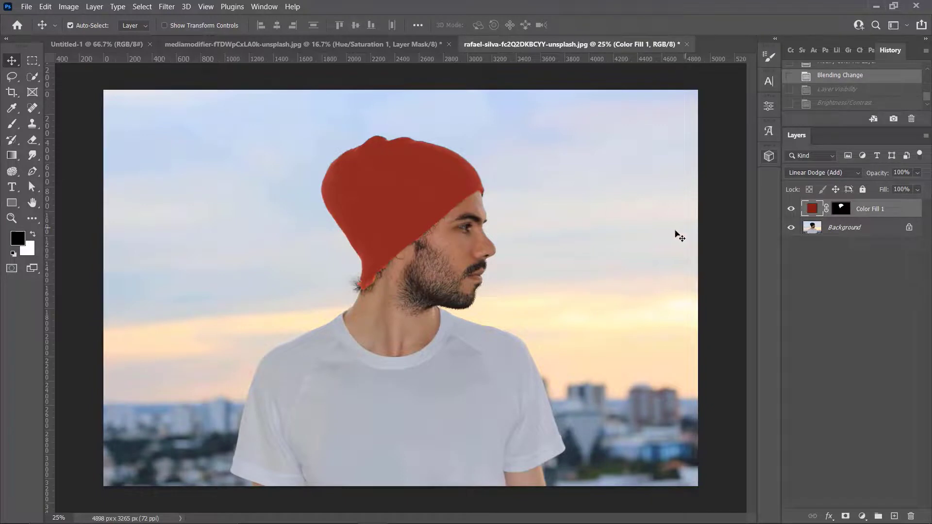
Step: Compare the colours of the T-shirt photo and the beanie photo by switching between the two documents
left_click(307, 44)
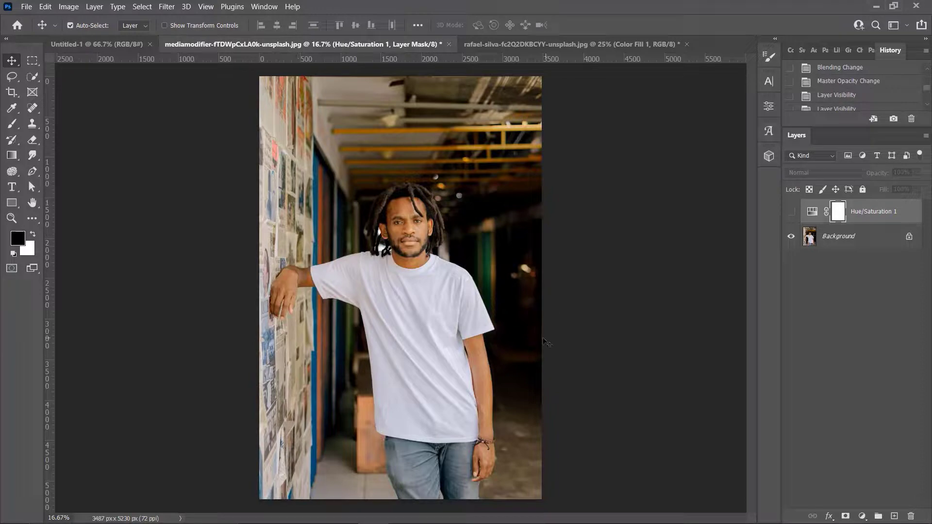
key("ctrl+Tab")
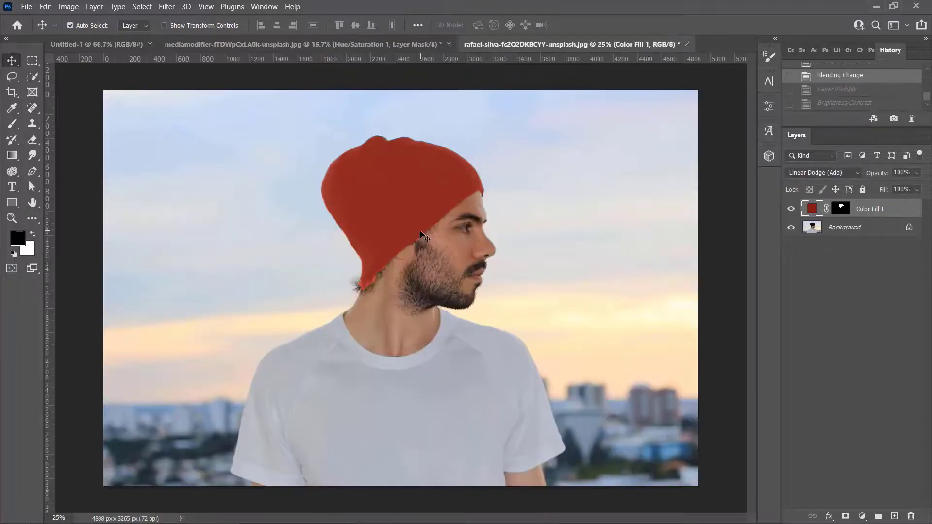
left_click(325, 45)
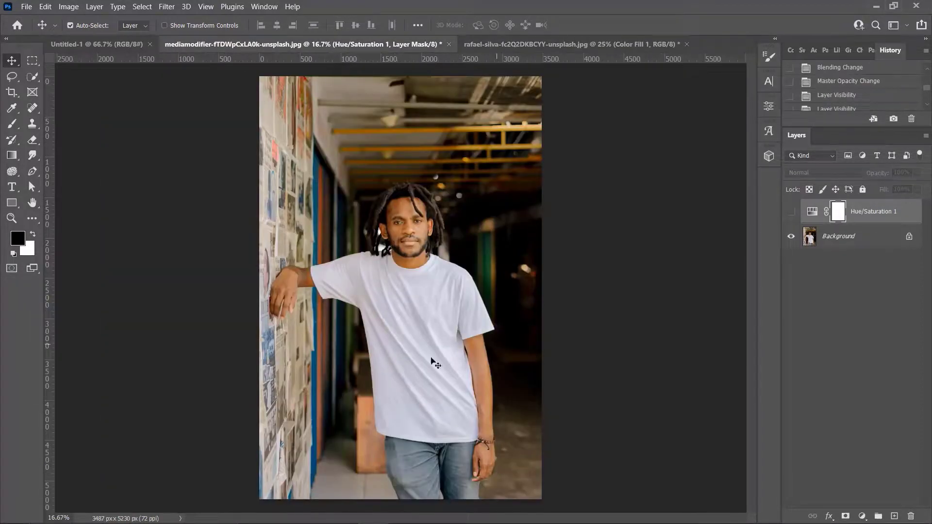
left_click(529, 43)
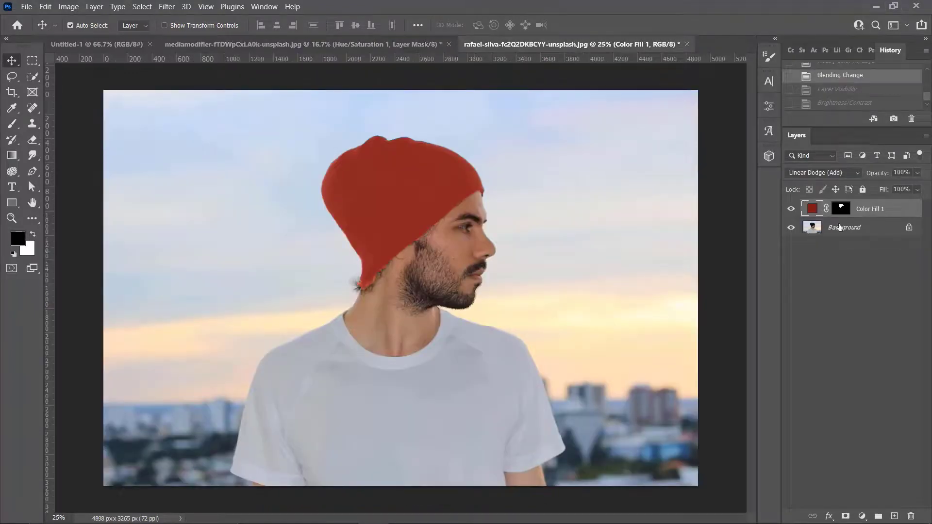
Step: Hide the Color Fill 1 layer in the beanie photo and start a Match Color adjustment on the Background layer
left_click(859, 229)
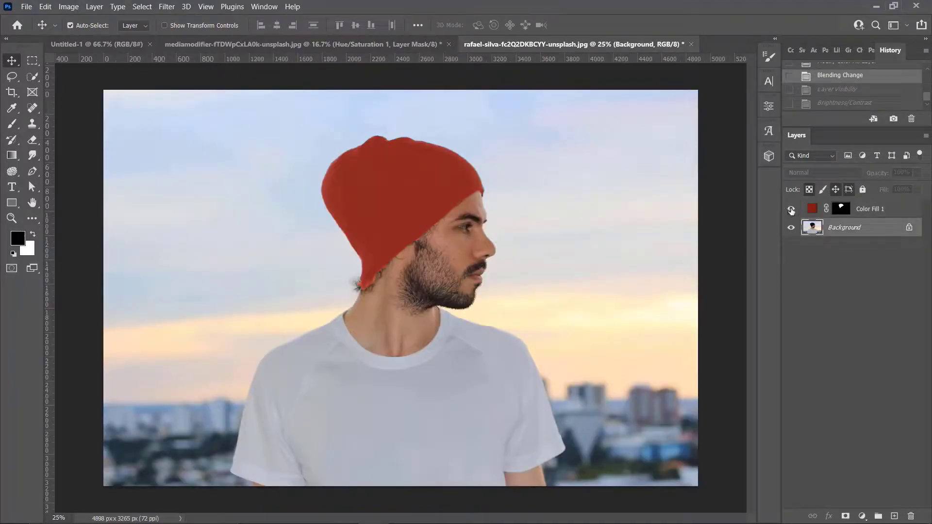
left_click(792, 209)
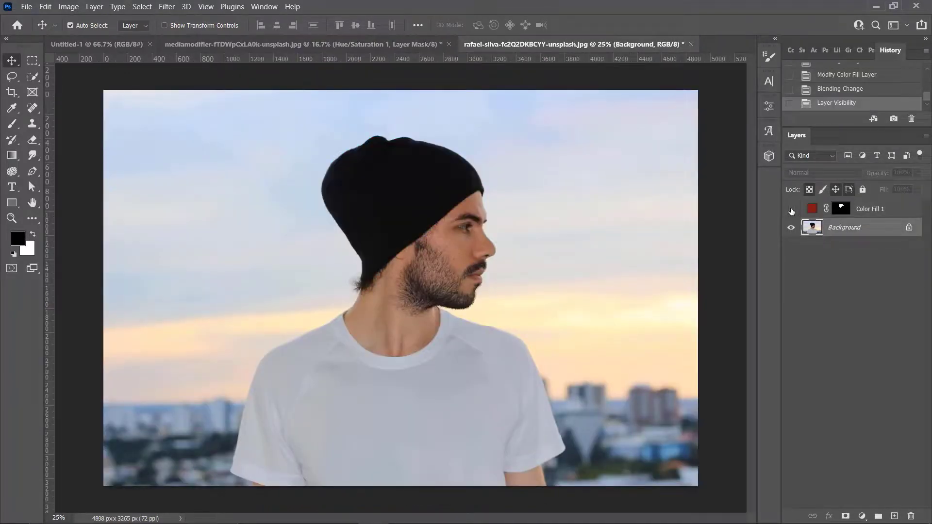
left_click(68, 6)
mouse_move(65, 34)
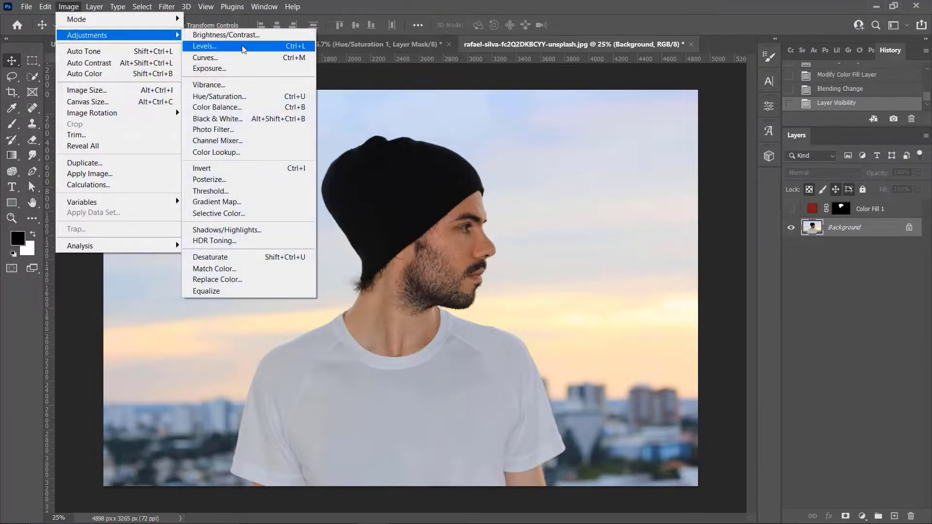
left_click(246, 270)
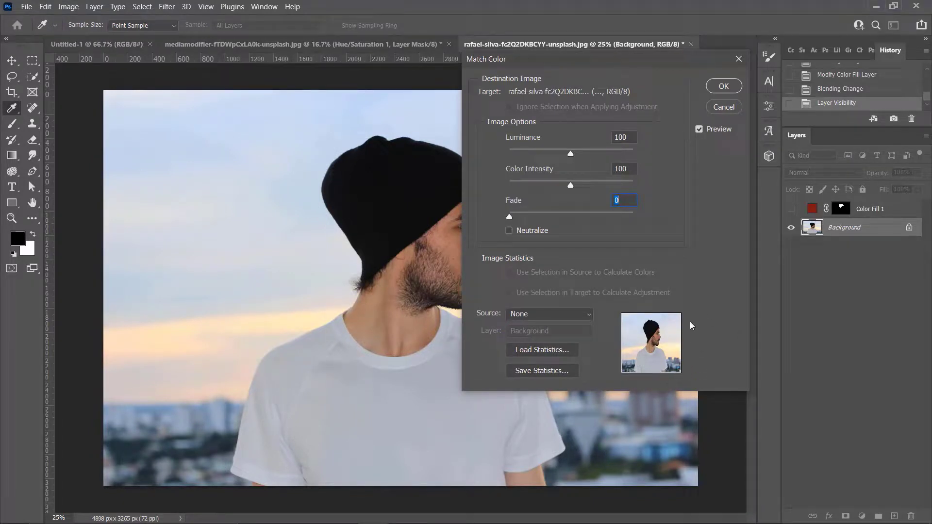
Step: Set the Match Color source to mediamodifier-fTDWpCxLA0k-unsplash.jpg and its source layer to Merged
left_click(586, 315)
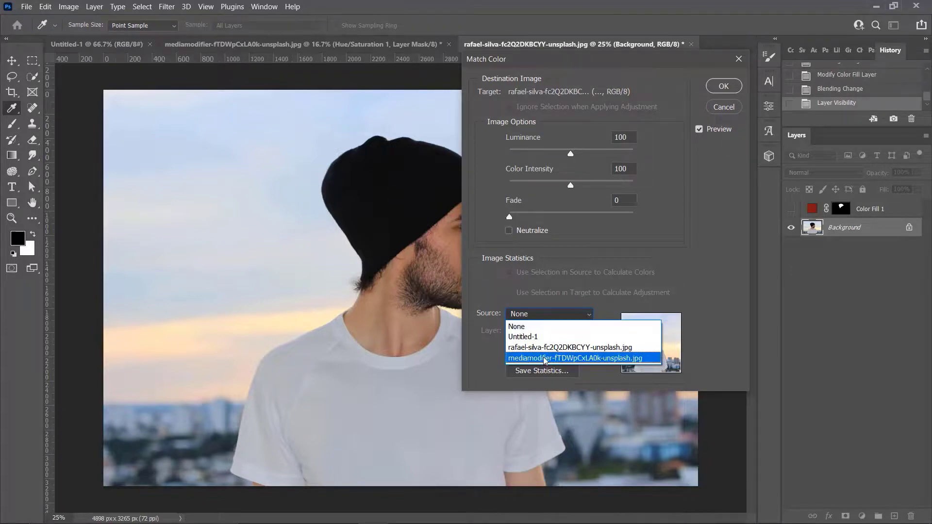
left_click(611, 359)
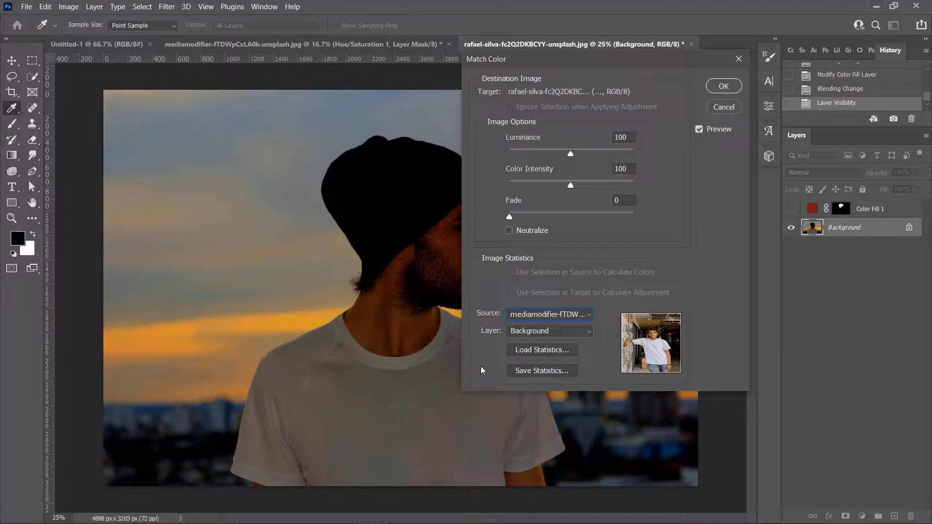
left_click(524, 333)
left_click(523, 345)
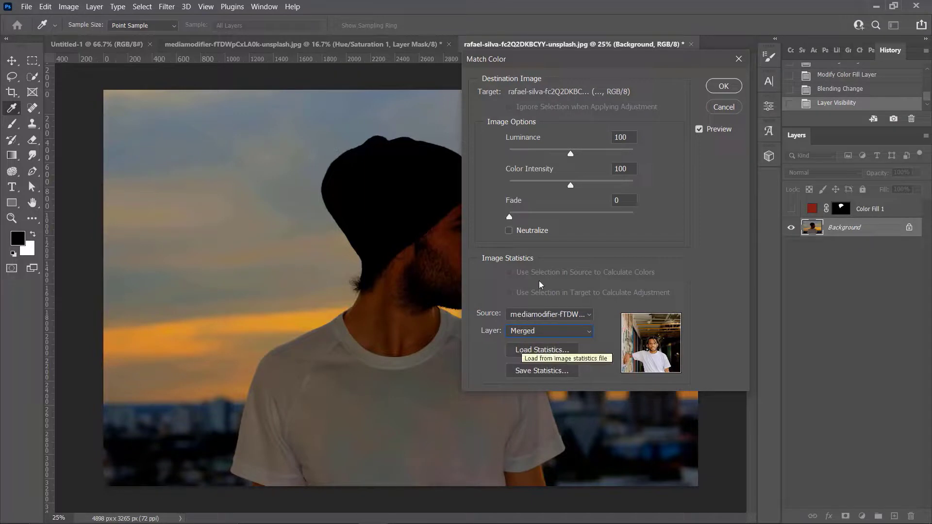
Step: Apply Match Color with Luminance 122, Color Intensity 75 and Fade 60, and compare the beanie photo with the source photo
mouse_move(570, 154)
left_mouse_down()
mouse_move(547, 155)
mouse_move(585, 154)
left_mouse_up()
left_click(539, 185)
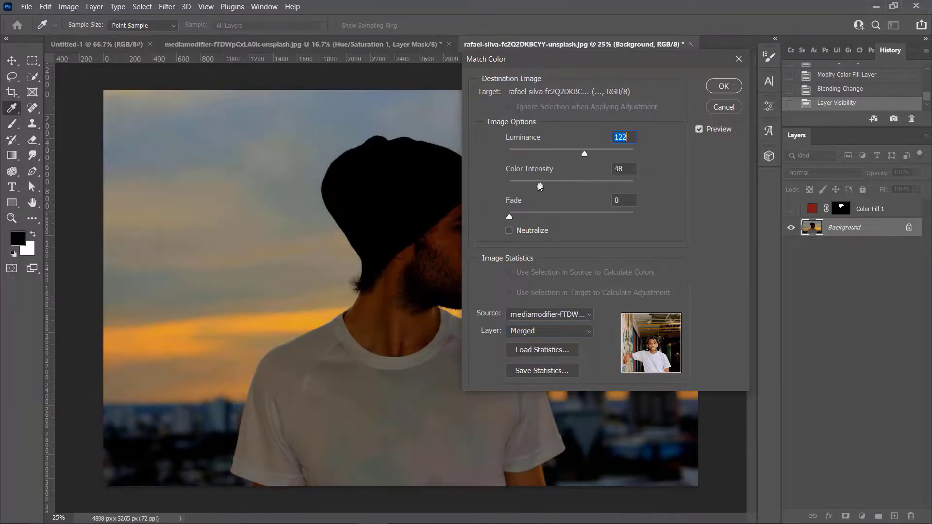
left_click_drag(571, 185, 585, 217)
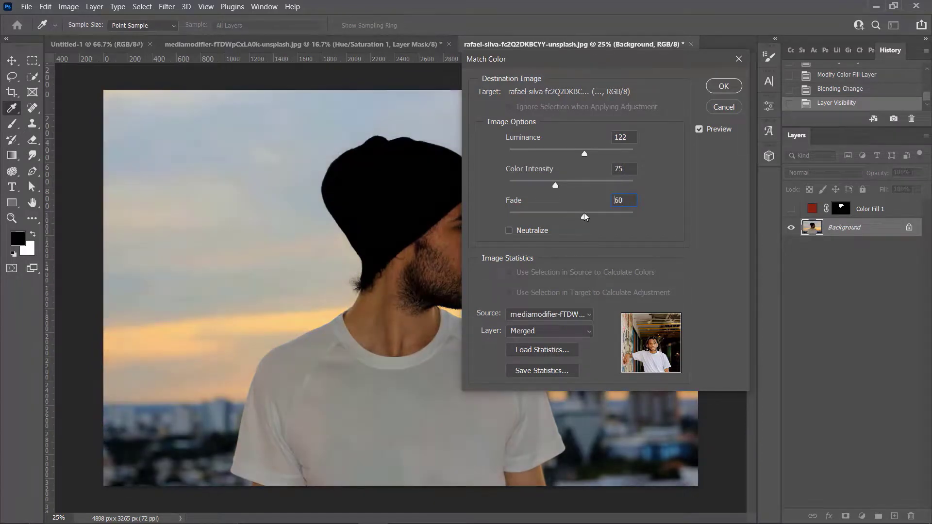
left_click(721, 87)
left_click(327, 44)
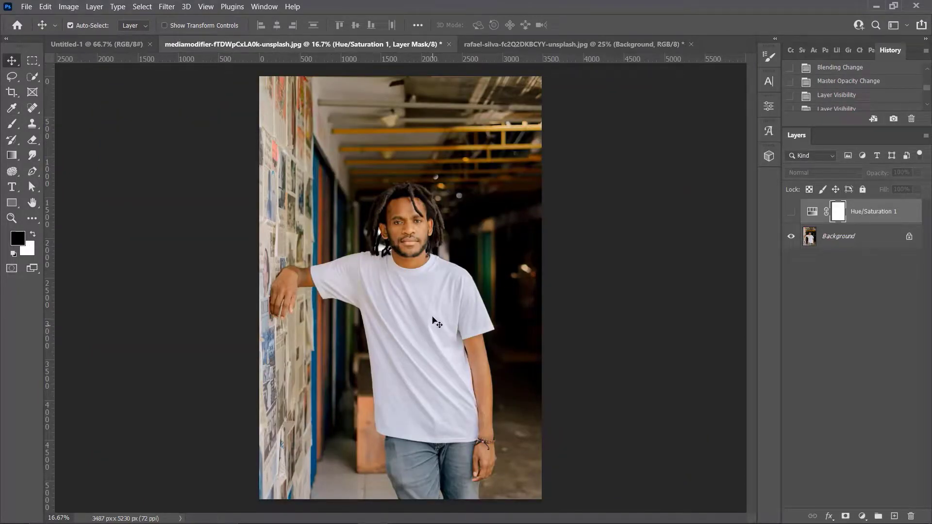
left_click(493, 44)
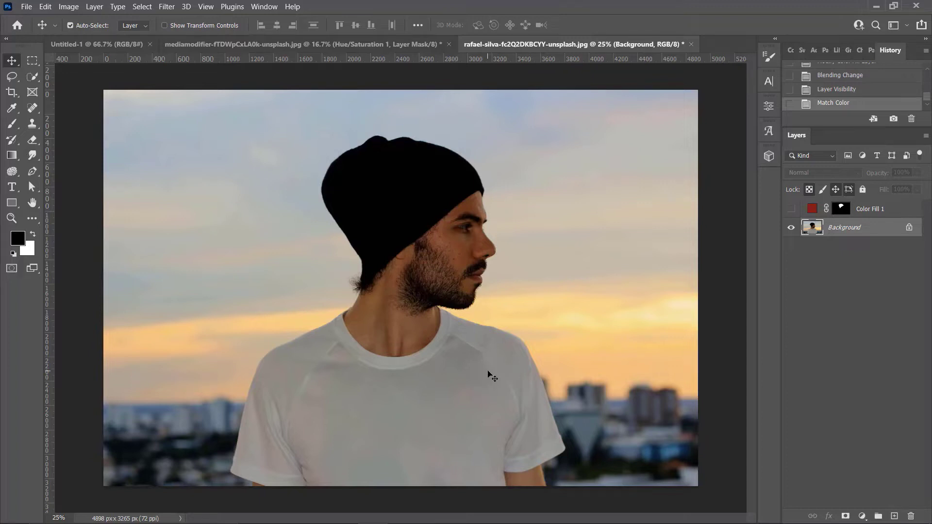
Step: Try a Levels adjustment on the Background layer with the white input level at 201, then discard it
left_click(68, 6)
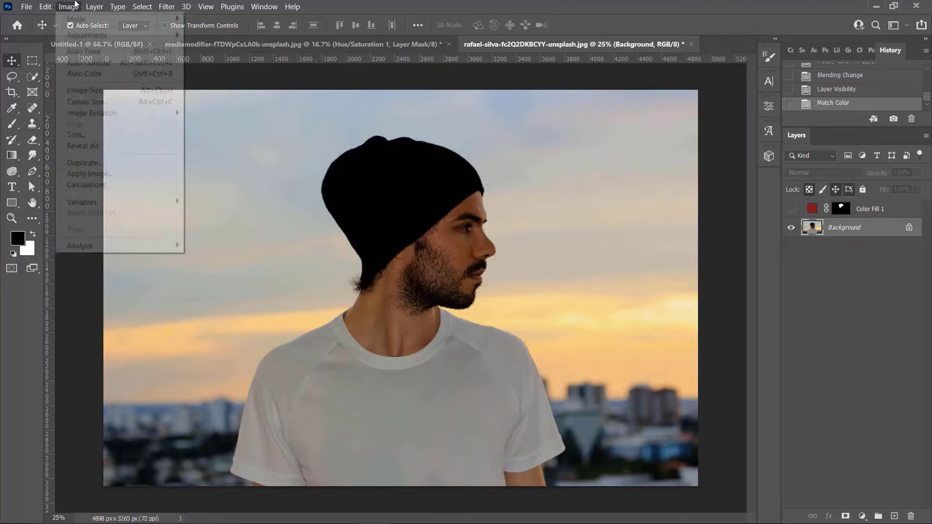
mouse_move(76, 35)
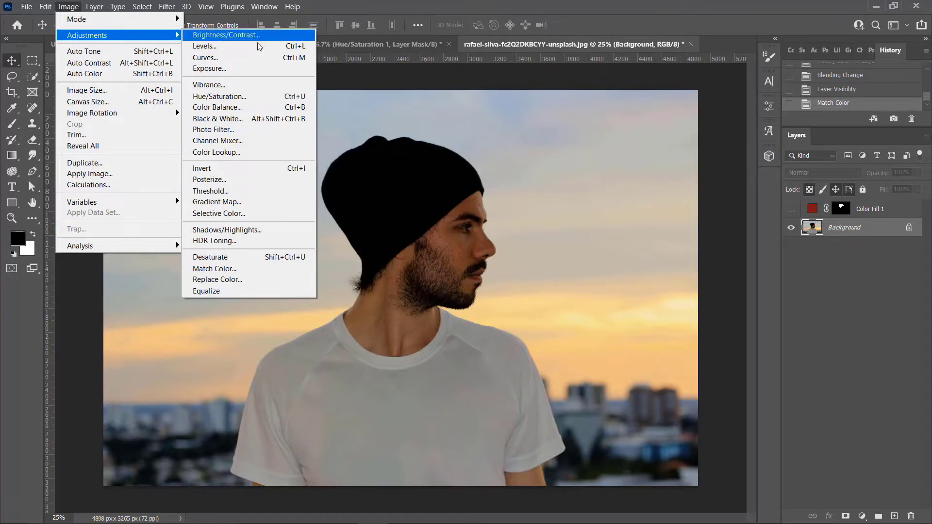
left_click(228, 46)
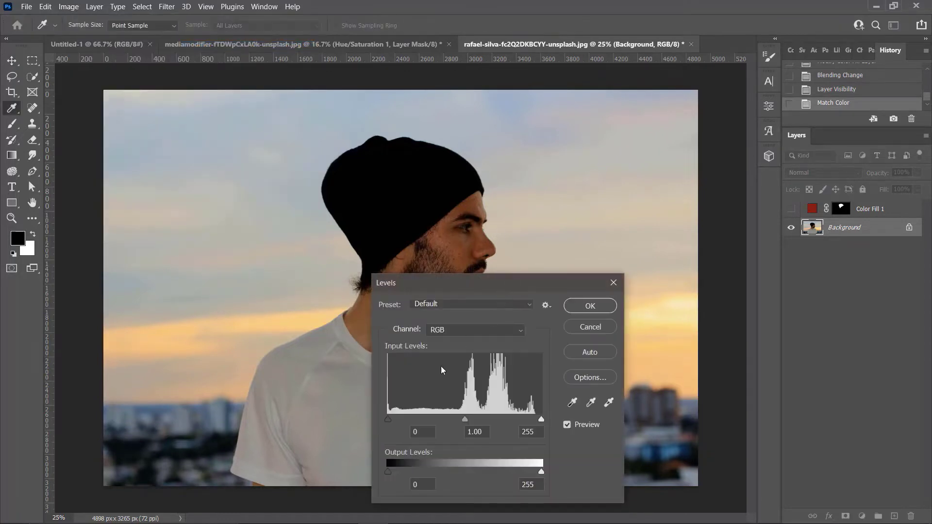
mouse_move(392, 423)
left_mouse_down()
mouse_move(409, 418)
mouse_move(387, 418)
left_mouse_up()
left_click_drag(540, 420, 508, 421)
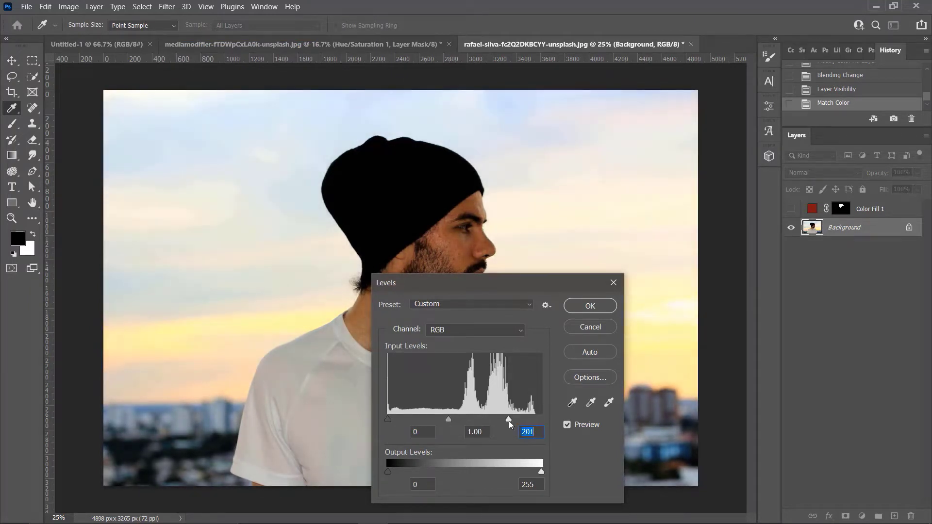
left_click(585, 326)
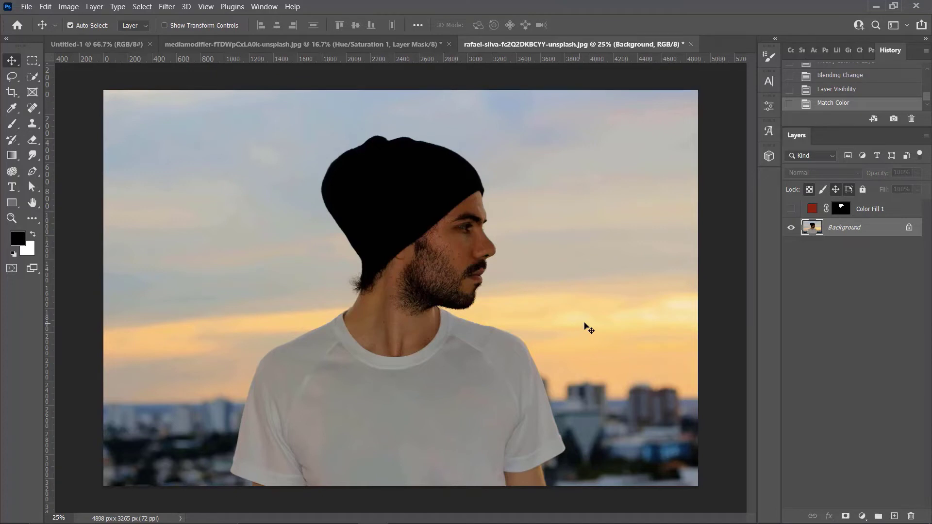
Step: Switch to the T-shirt photo
left_click(240, 45)
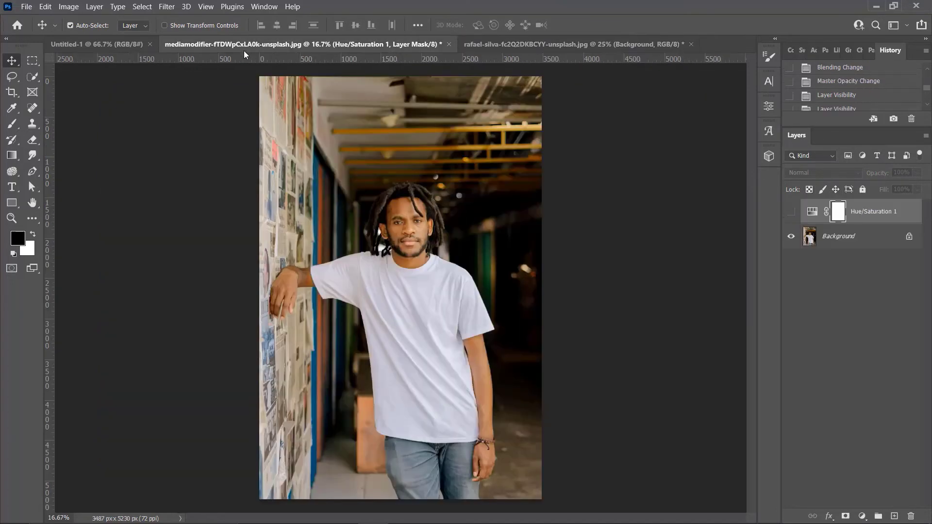